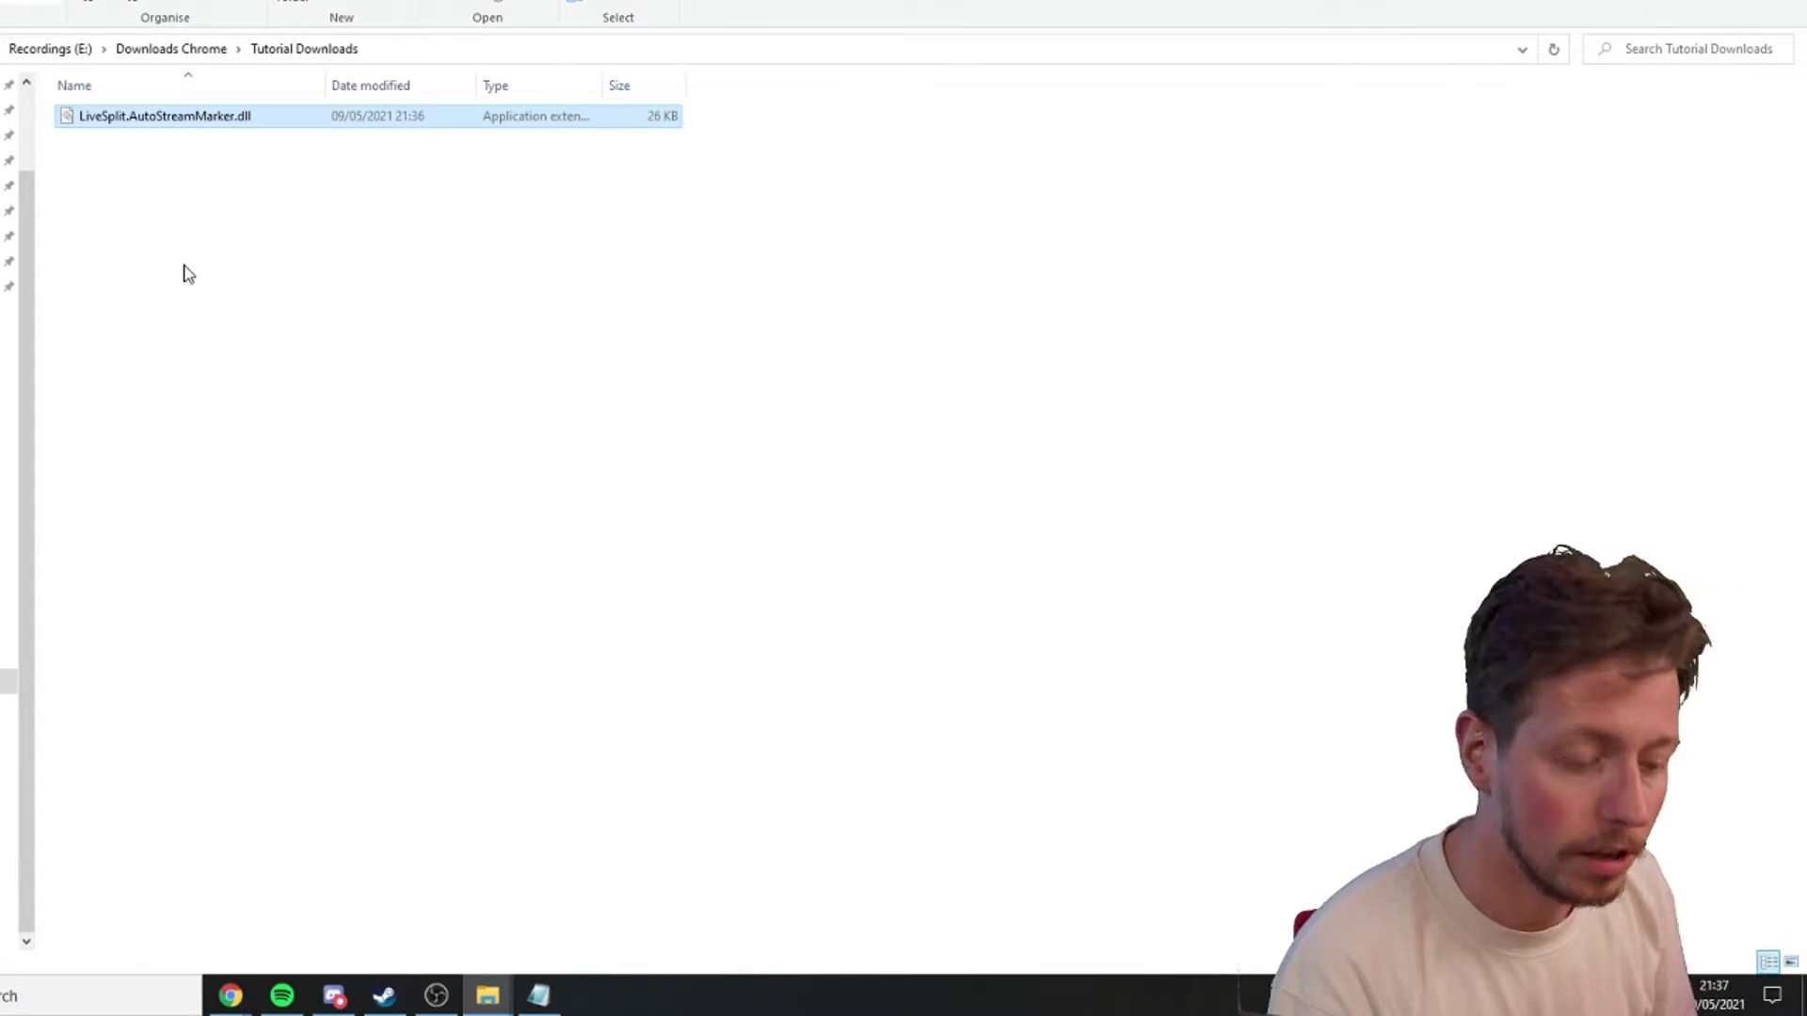
# Move LiveSplit.AutoStreamMarker.dll into LiveSplit_1.7.4's Components folder, replacing the existing file
pyautogui.click(128, 132)
pyautogui.click(234, 395)
pyautogui.click(214, 129)
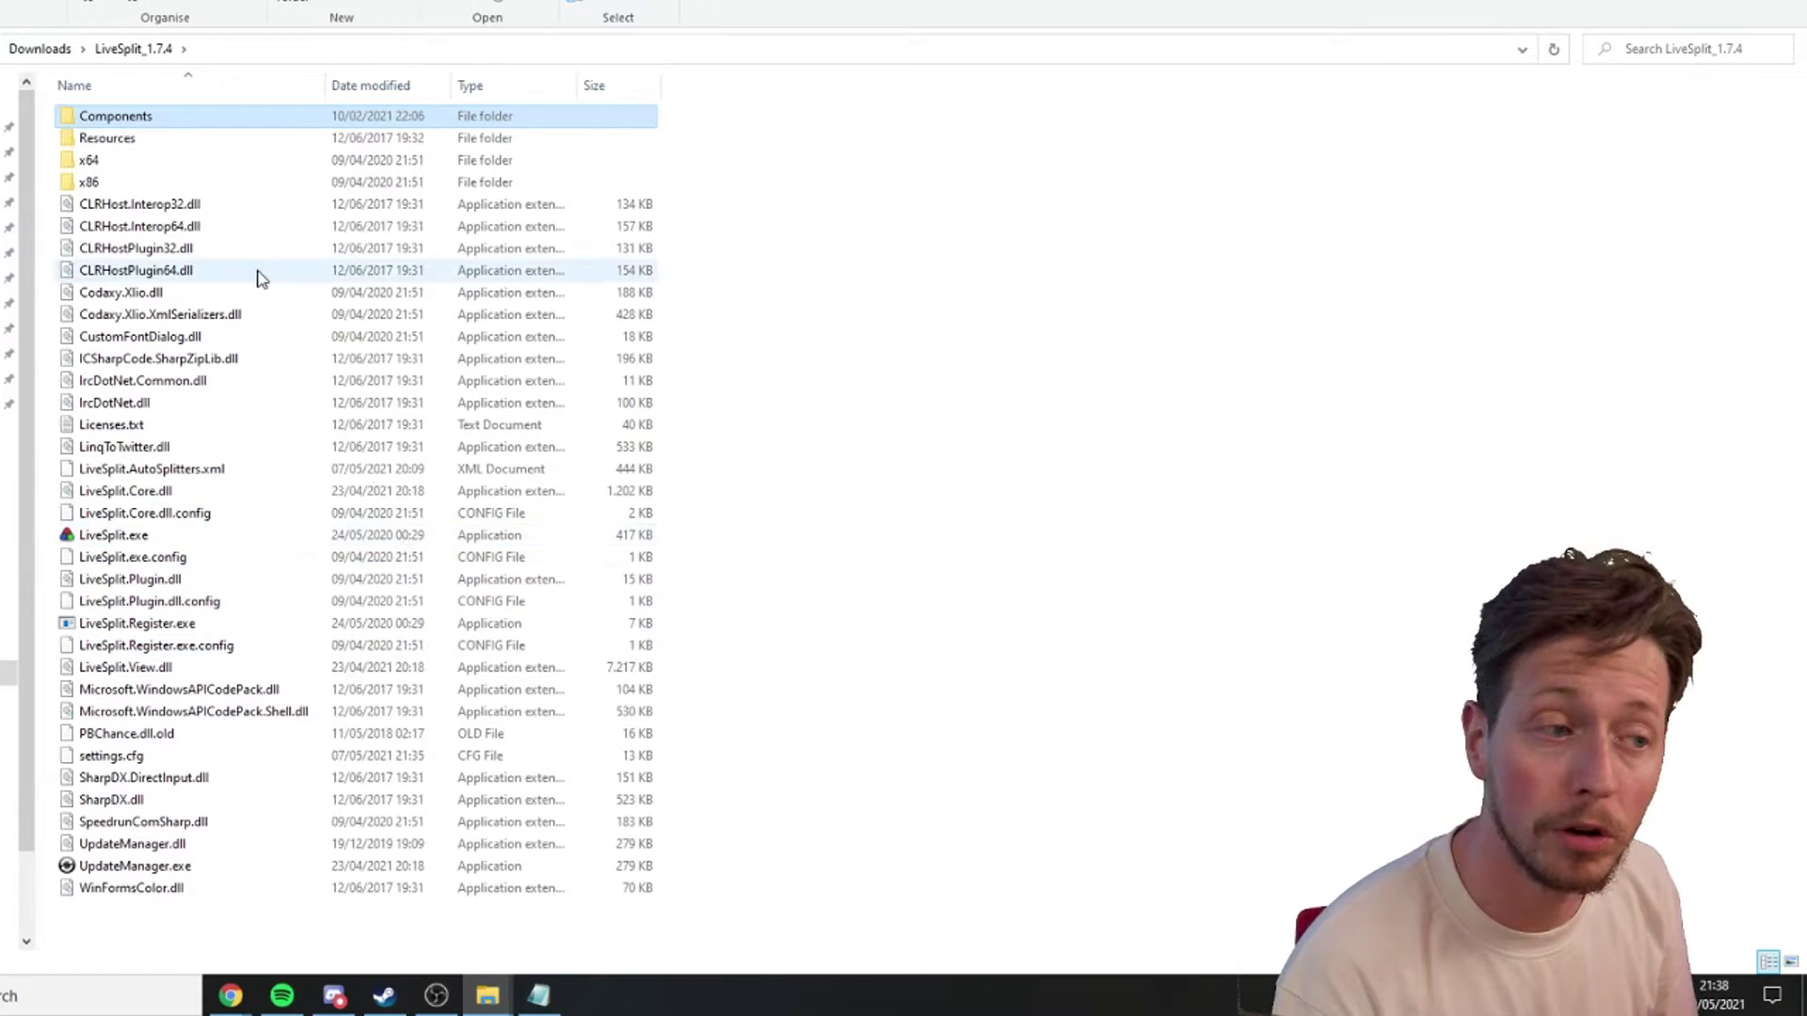
pyautogui.doubleClick(129, 118)
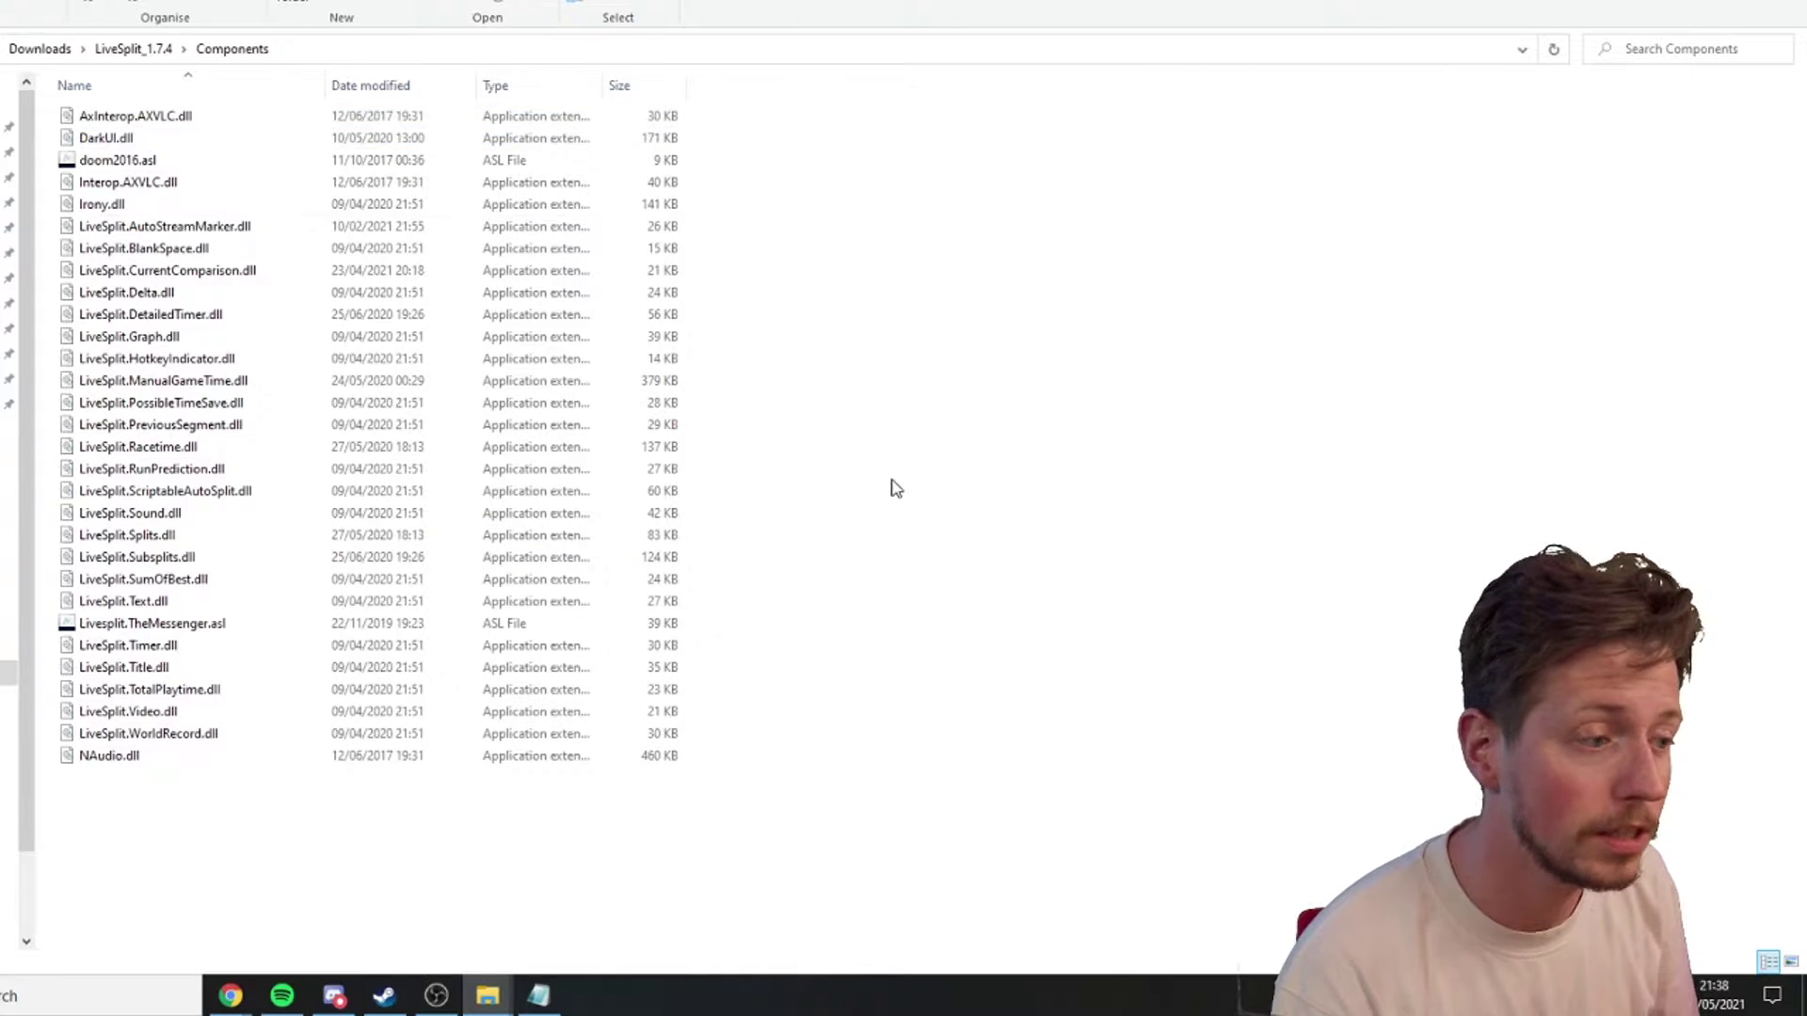
pyautogui.hotkey('ctrl', 'v')
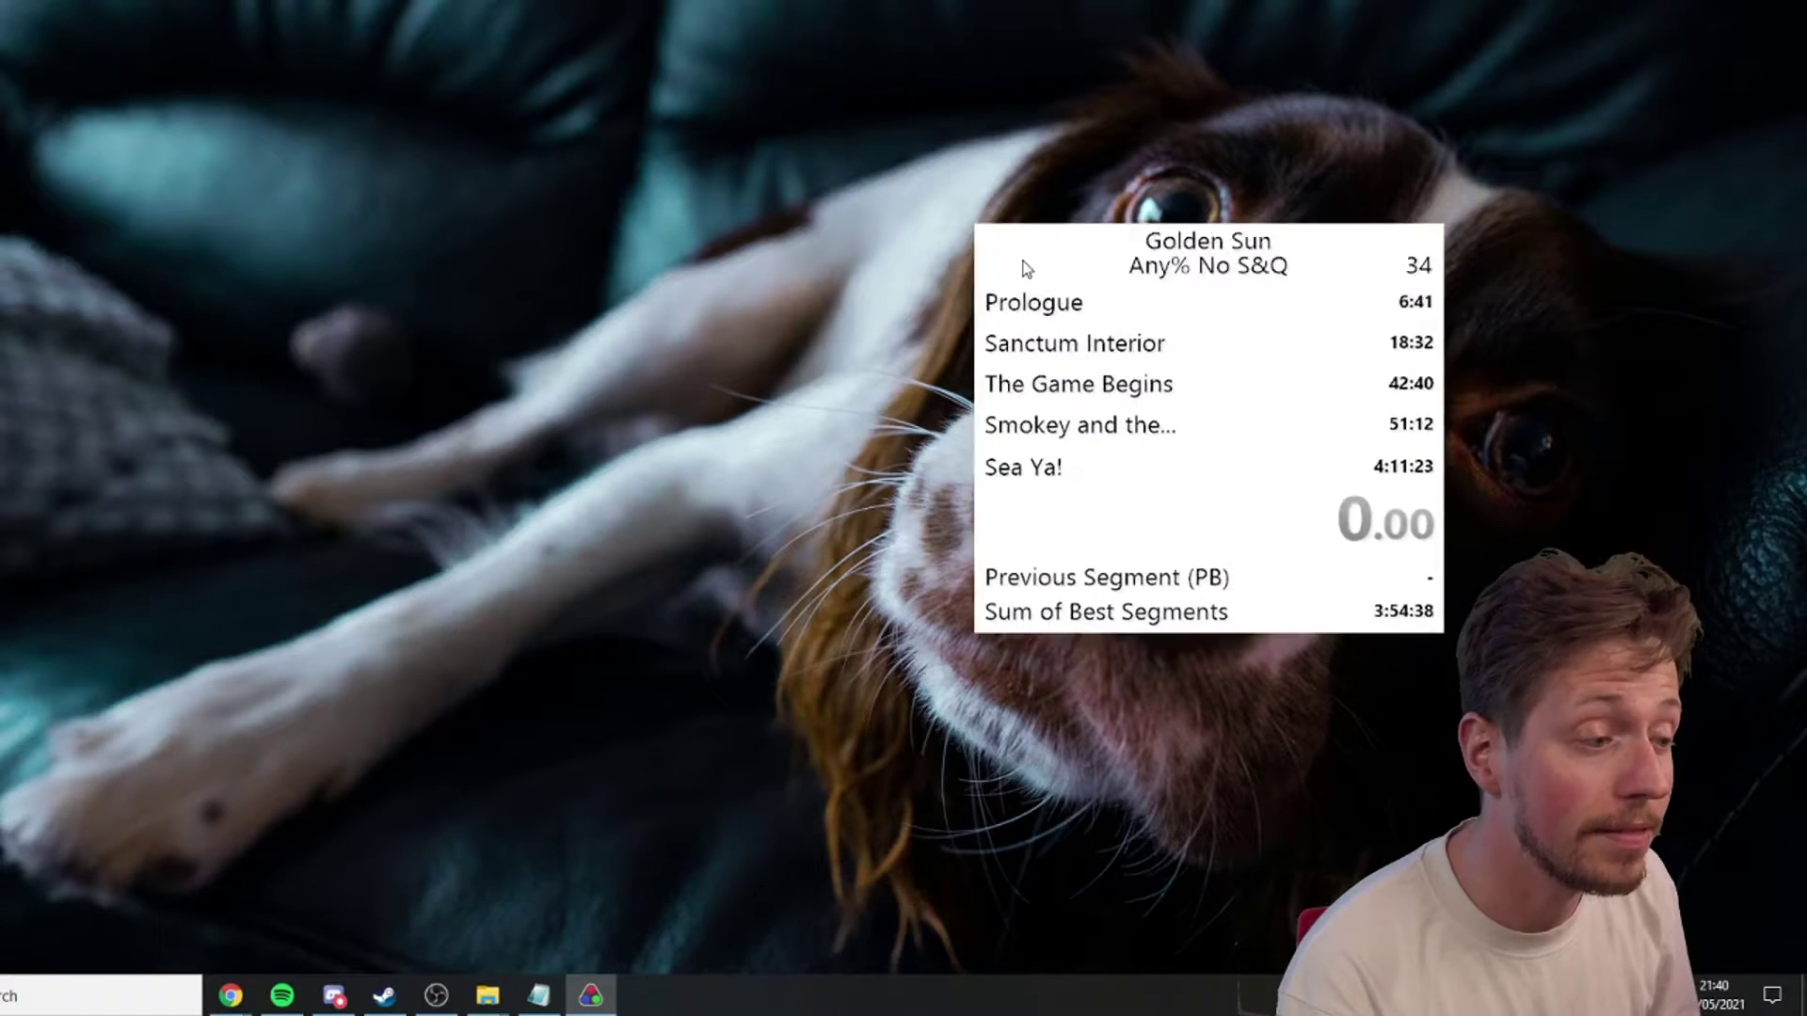
# Add Auto Stream Marker from the Other category in the Layout Editor
pyautogui.rightClick(803, 318)
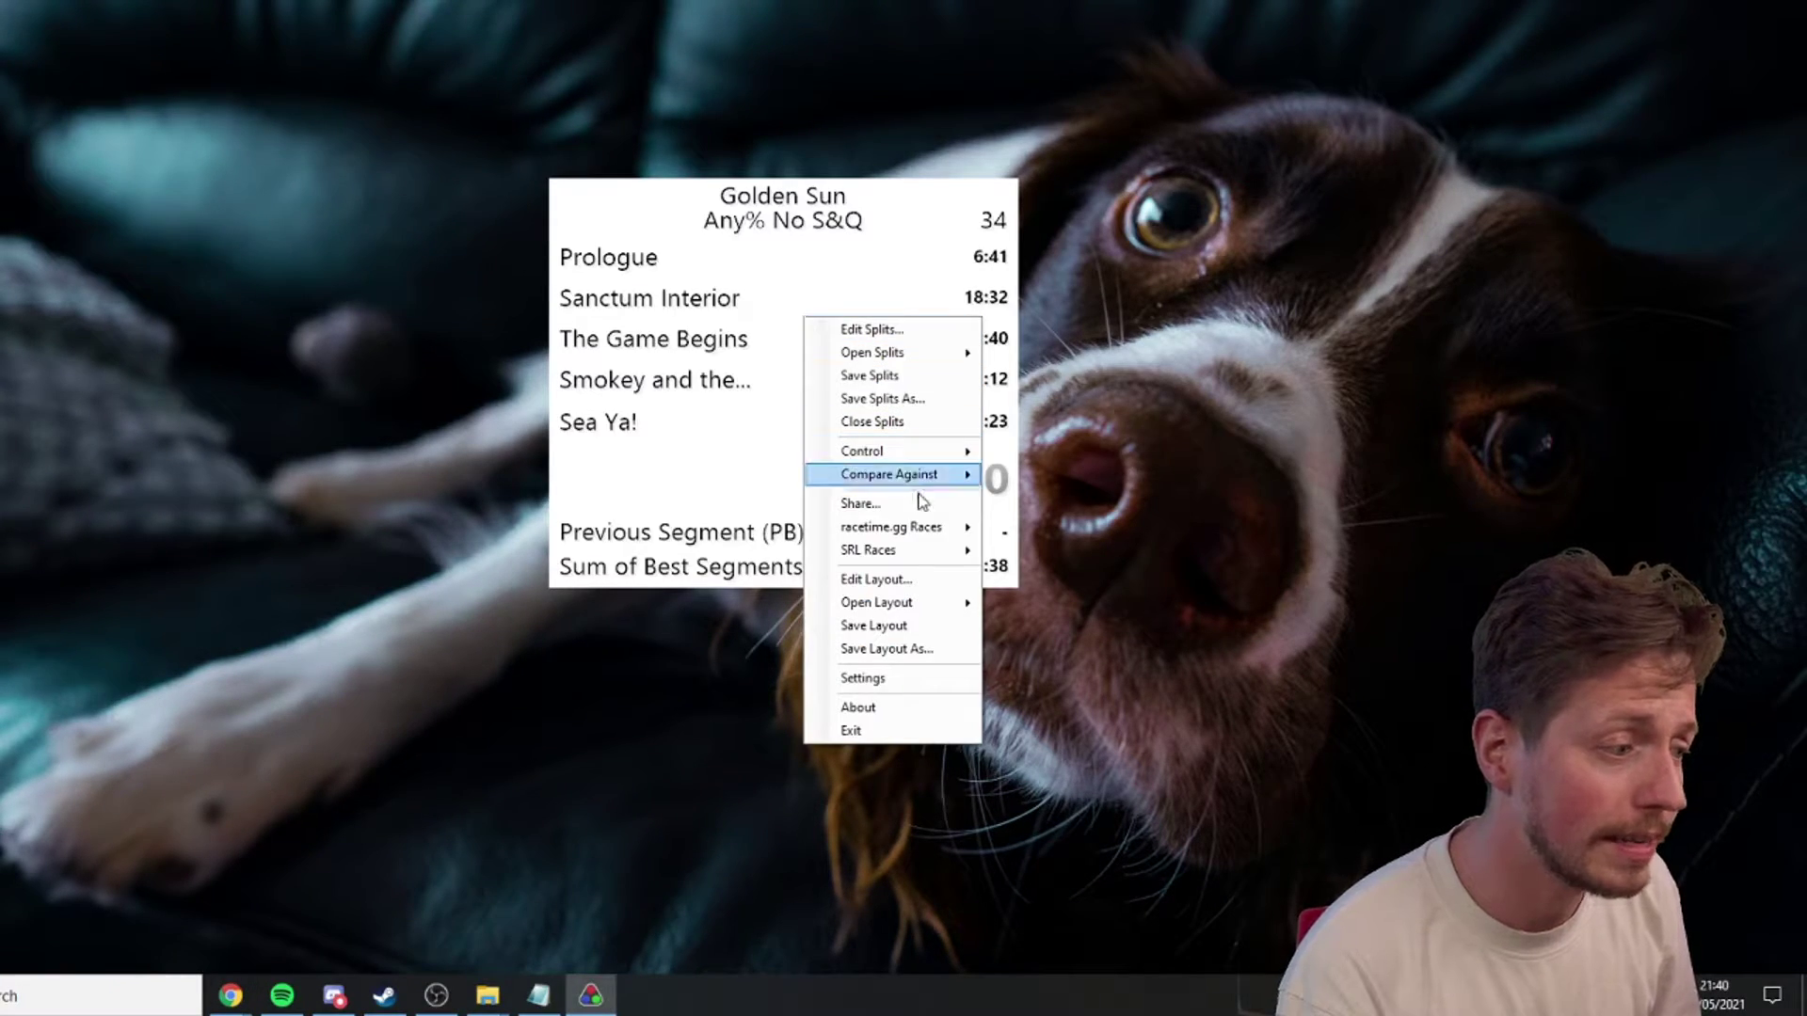
pyautogui.click(870, 579)
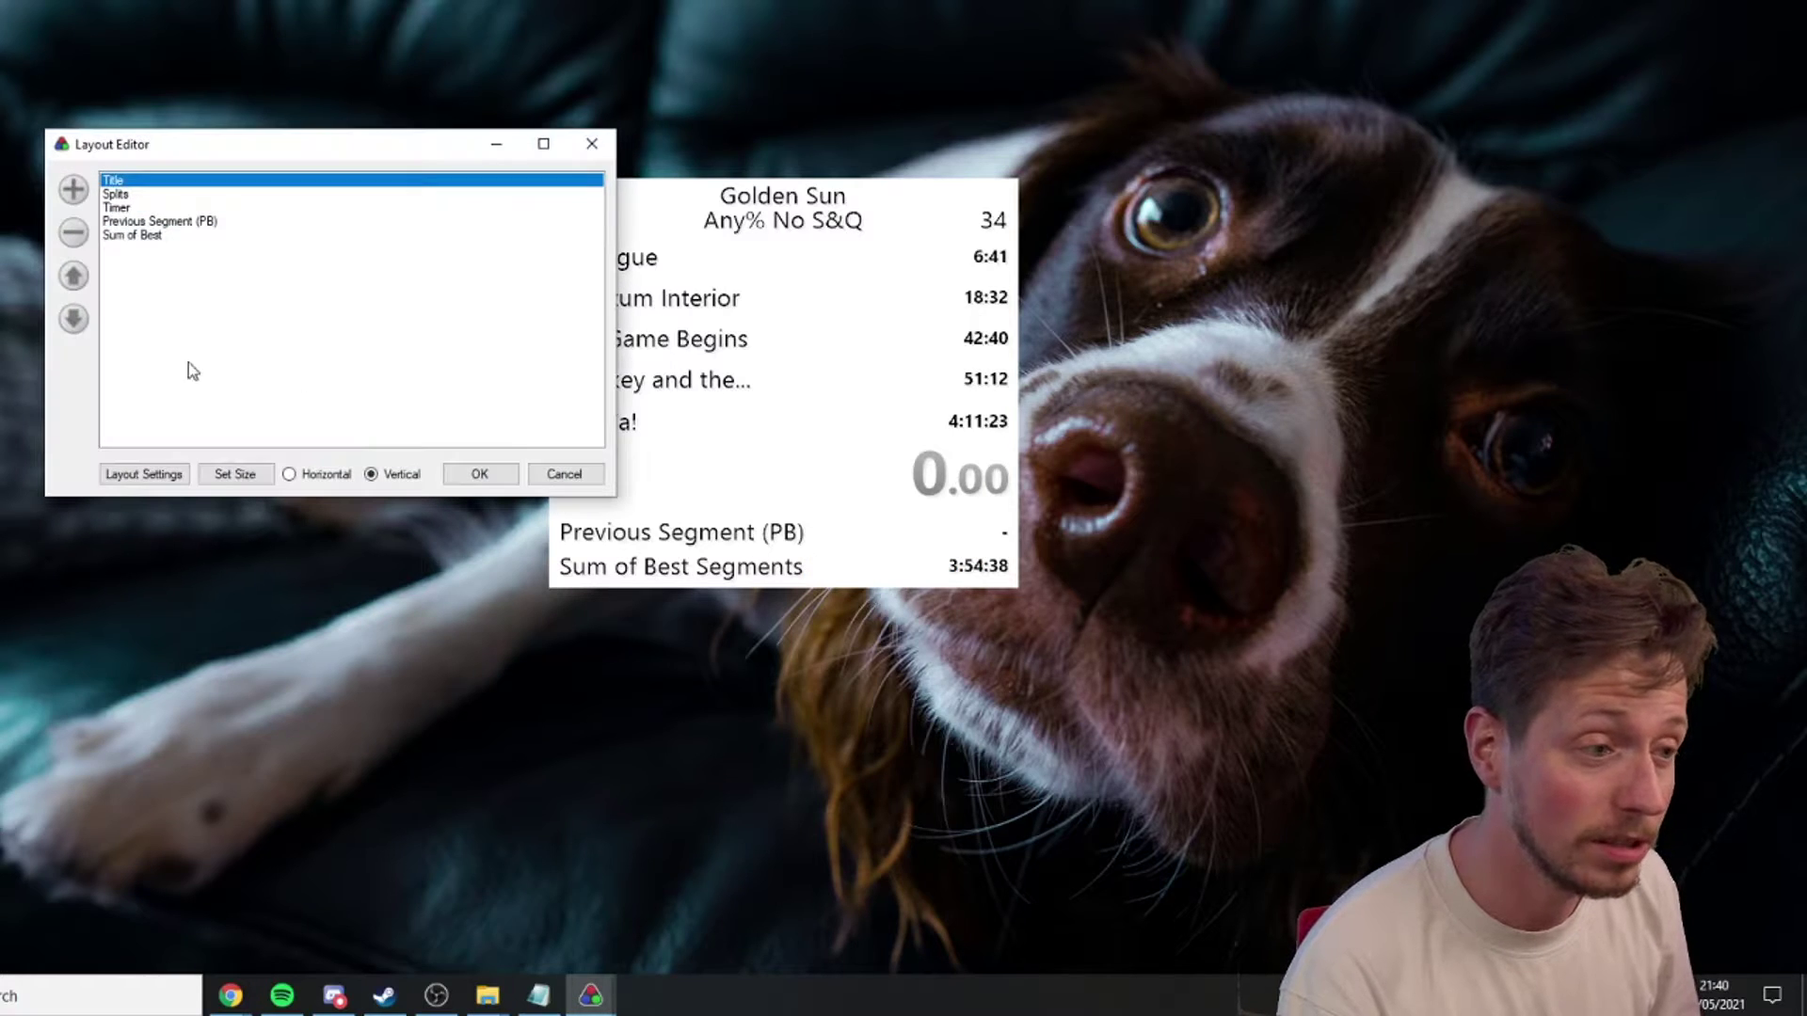
pyautogui.click(86, 194)
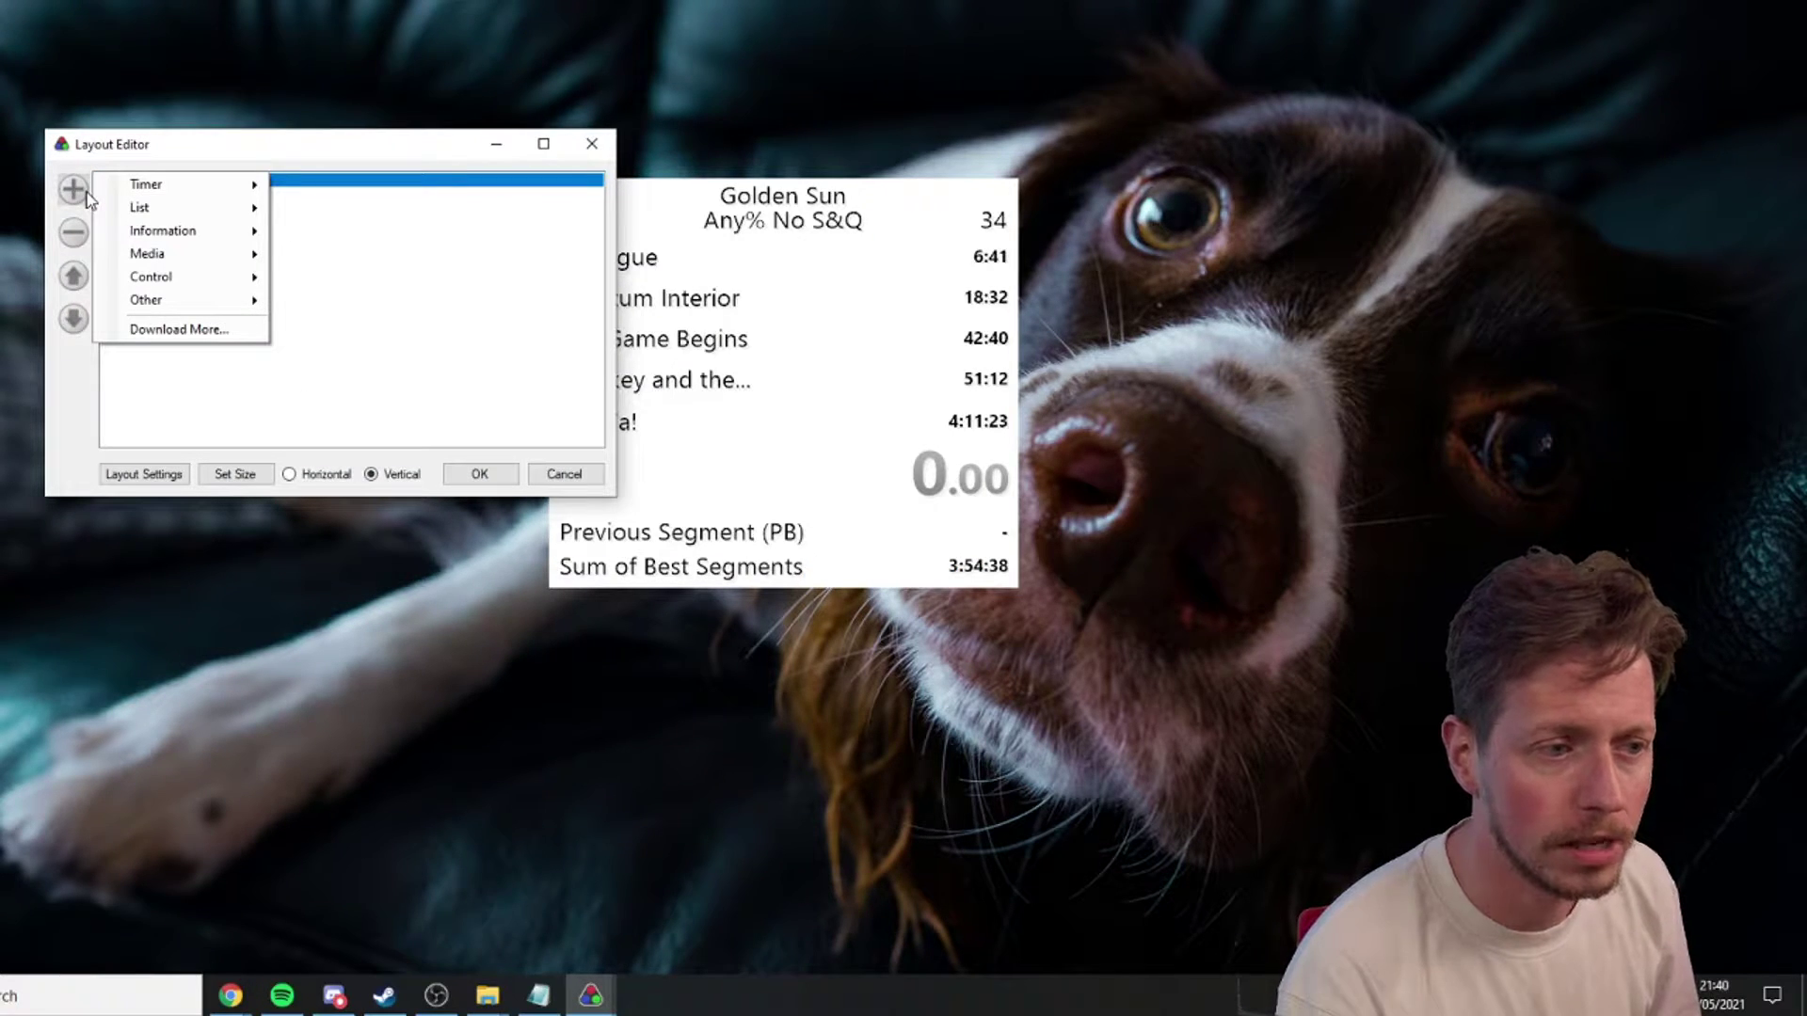
pyautogui.moveTo(176, 307)
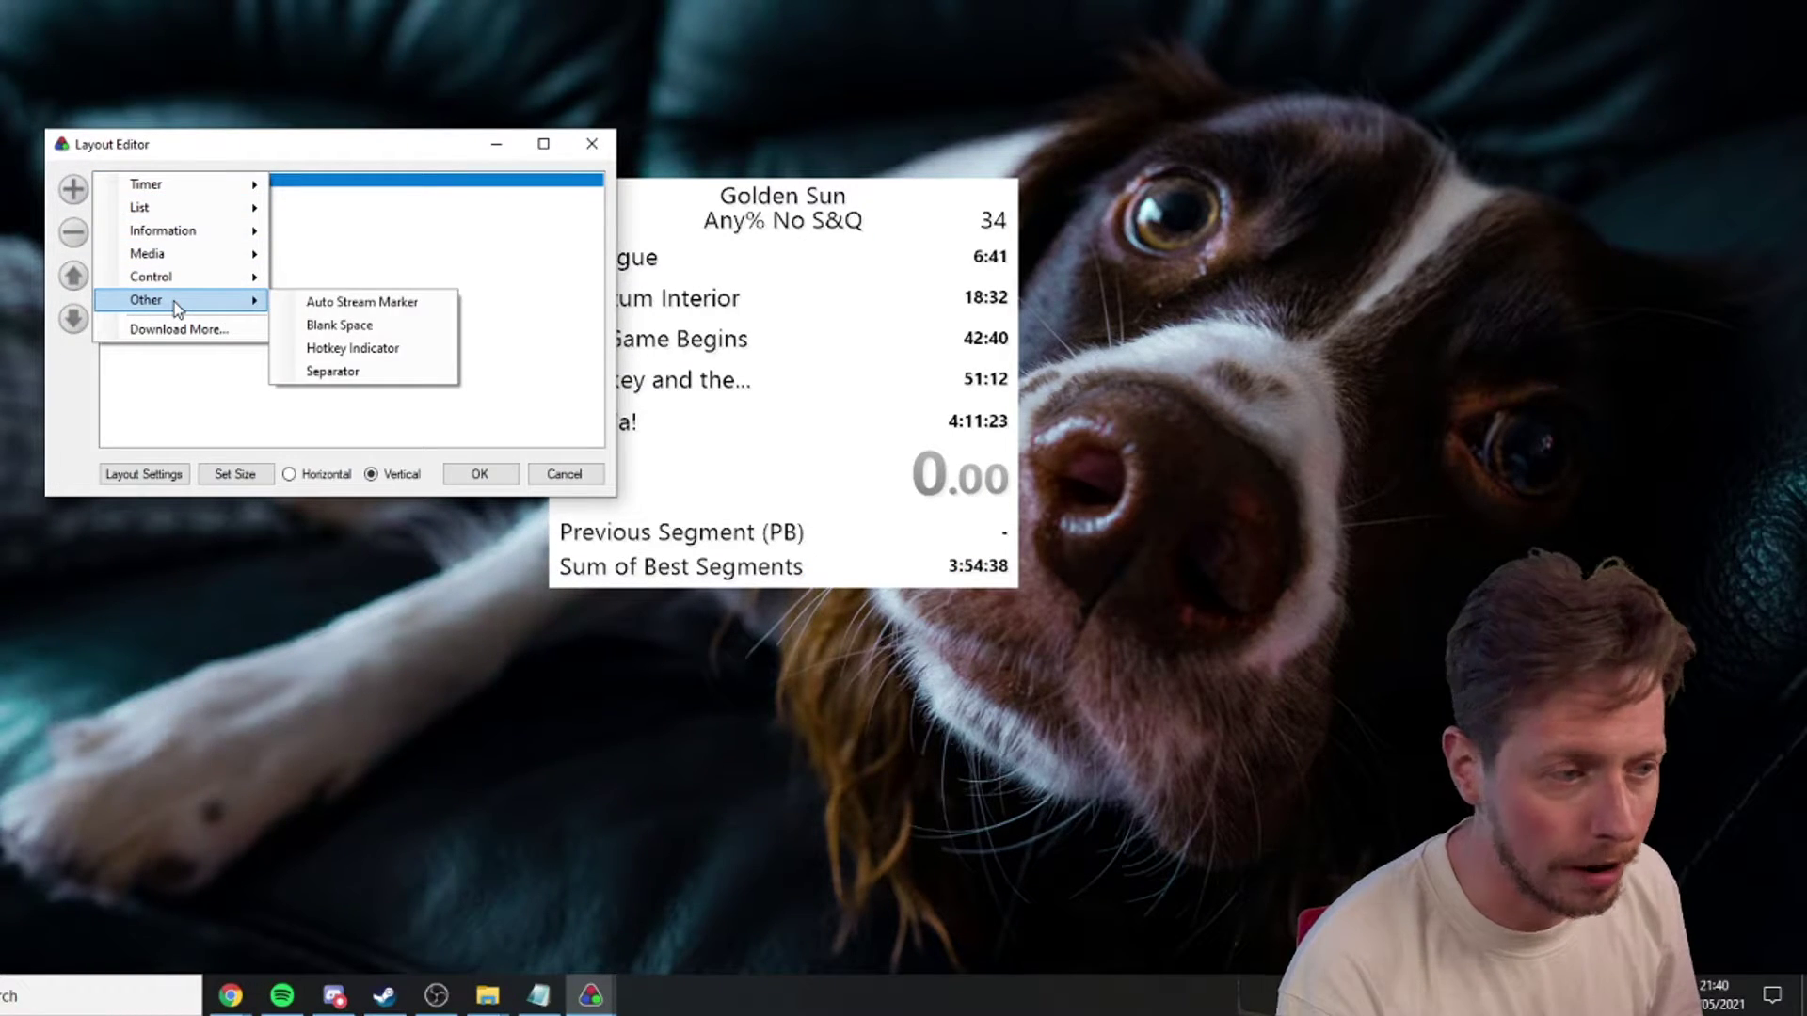
pyautogui.click(355, 303)
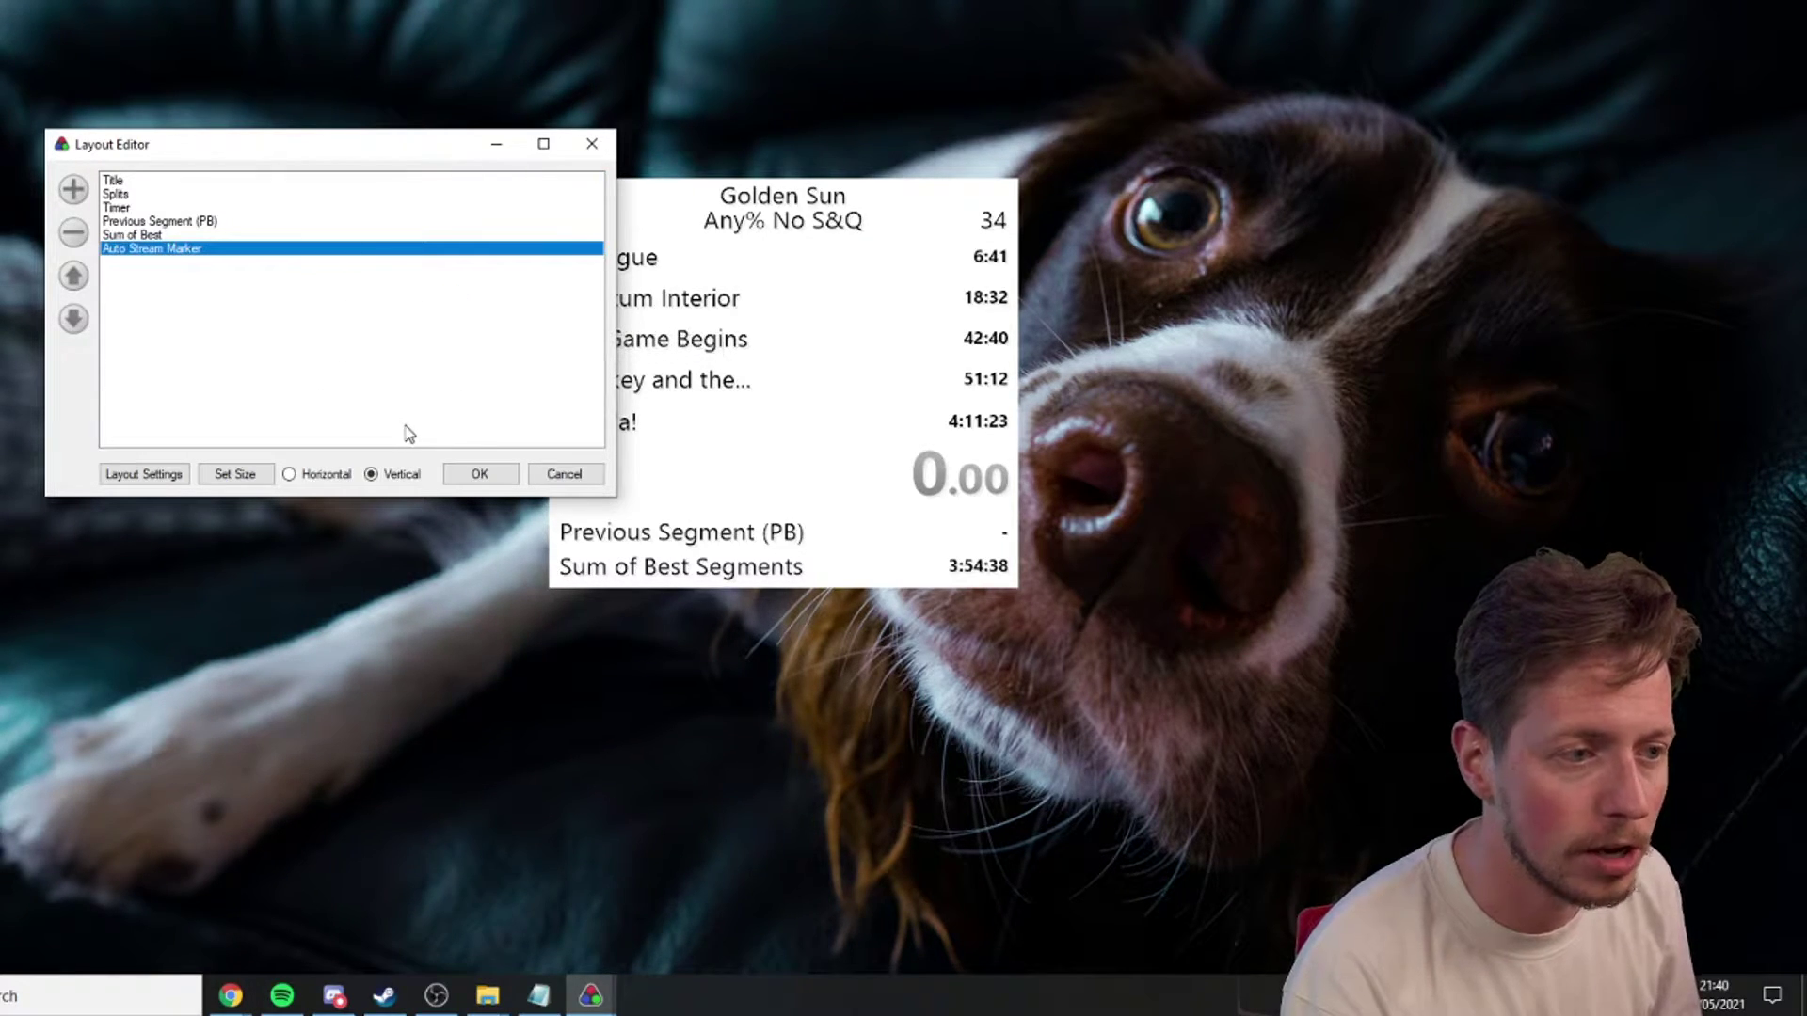
pyautogui.doubleClick(146, 248)
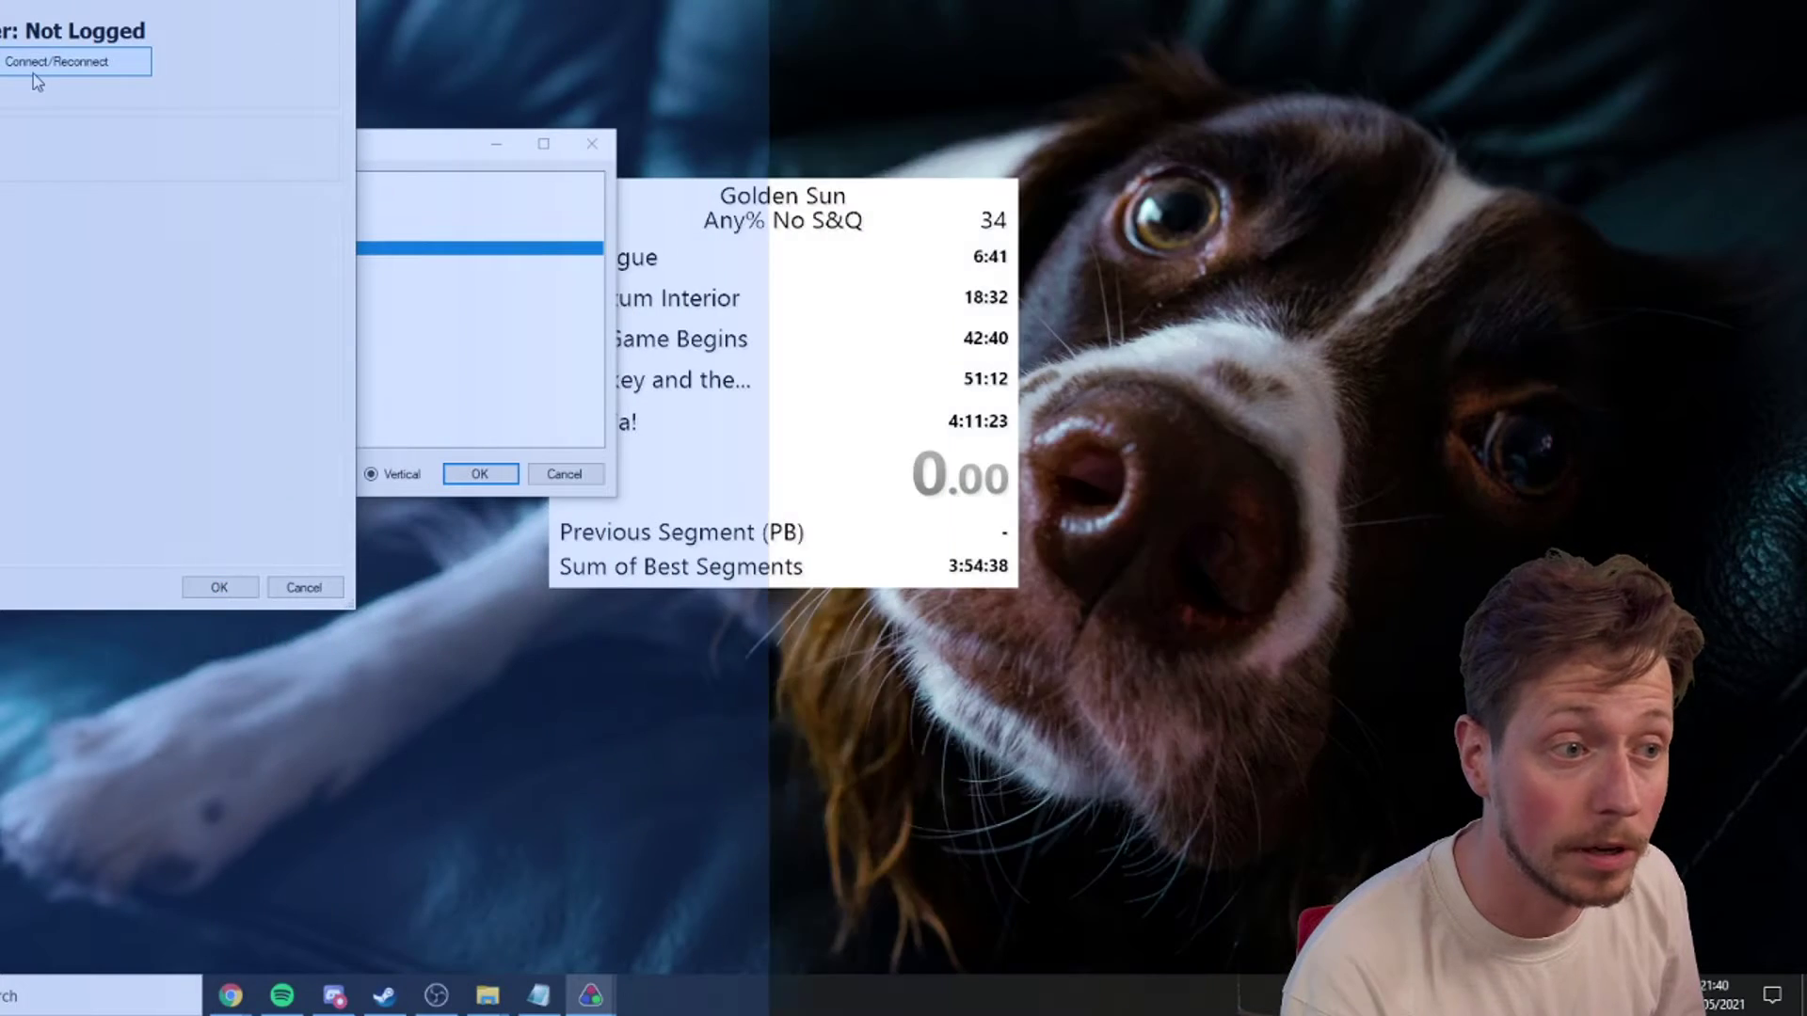
# Connect Auto Stream Marker to Twitch, enable Mark resets in the VOD, and save the layout
pyautogui.click(32, 74)
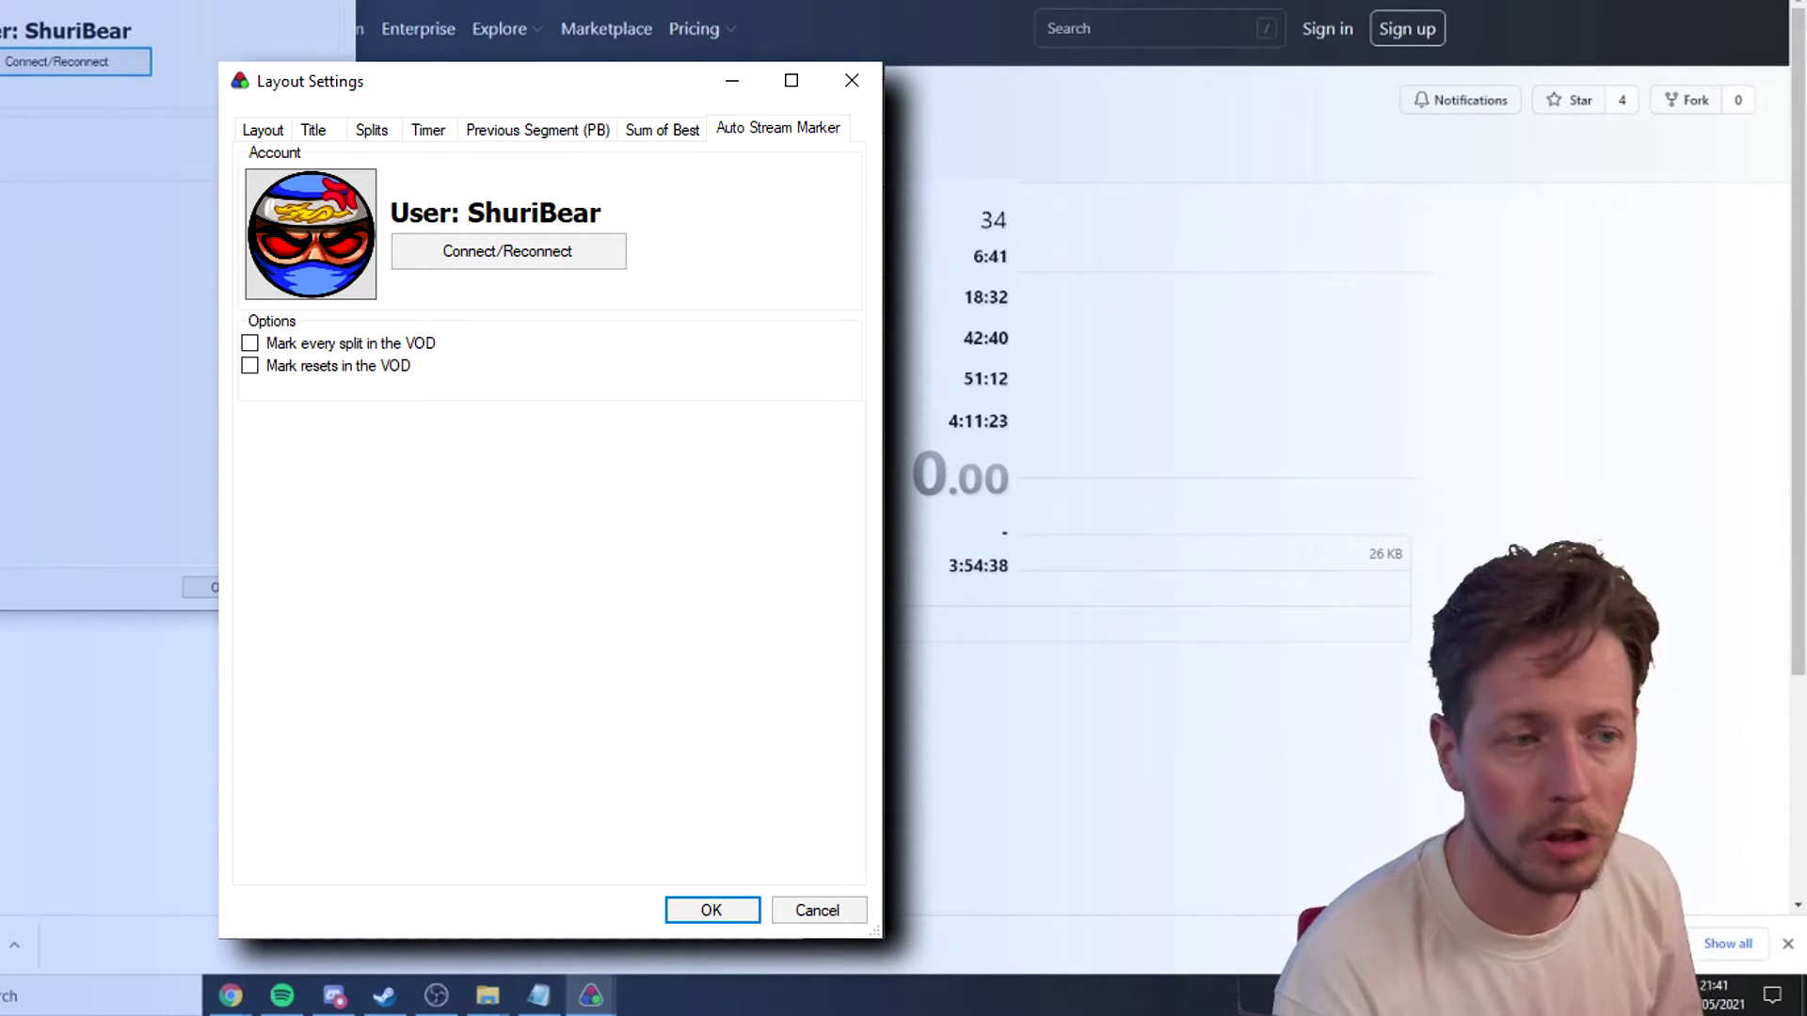
pyautogui.click(249, 342)
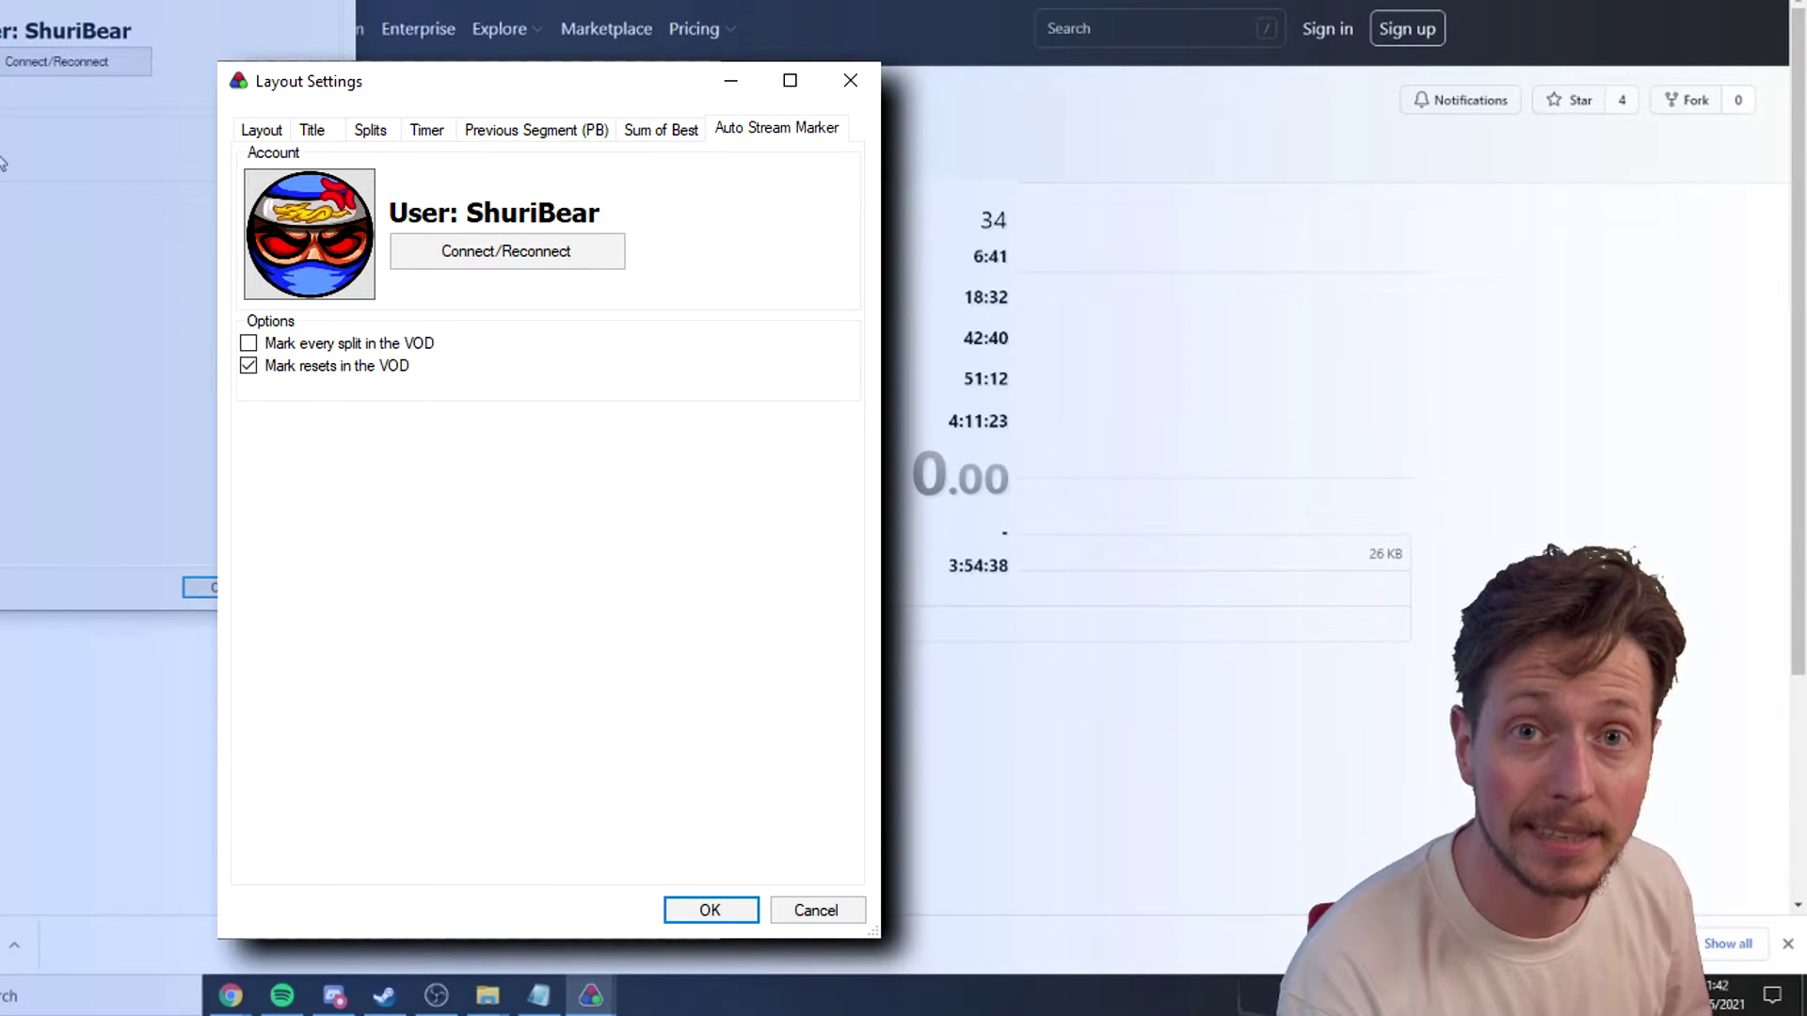
pyautogui.press('Return')
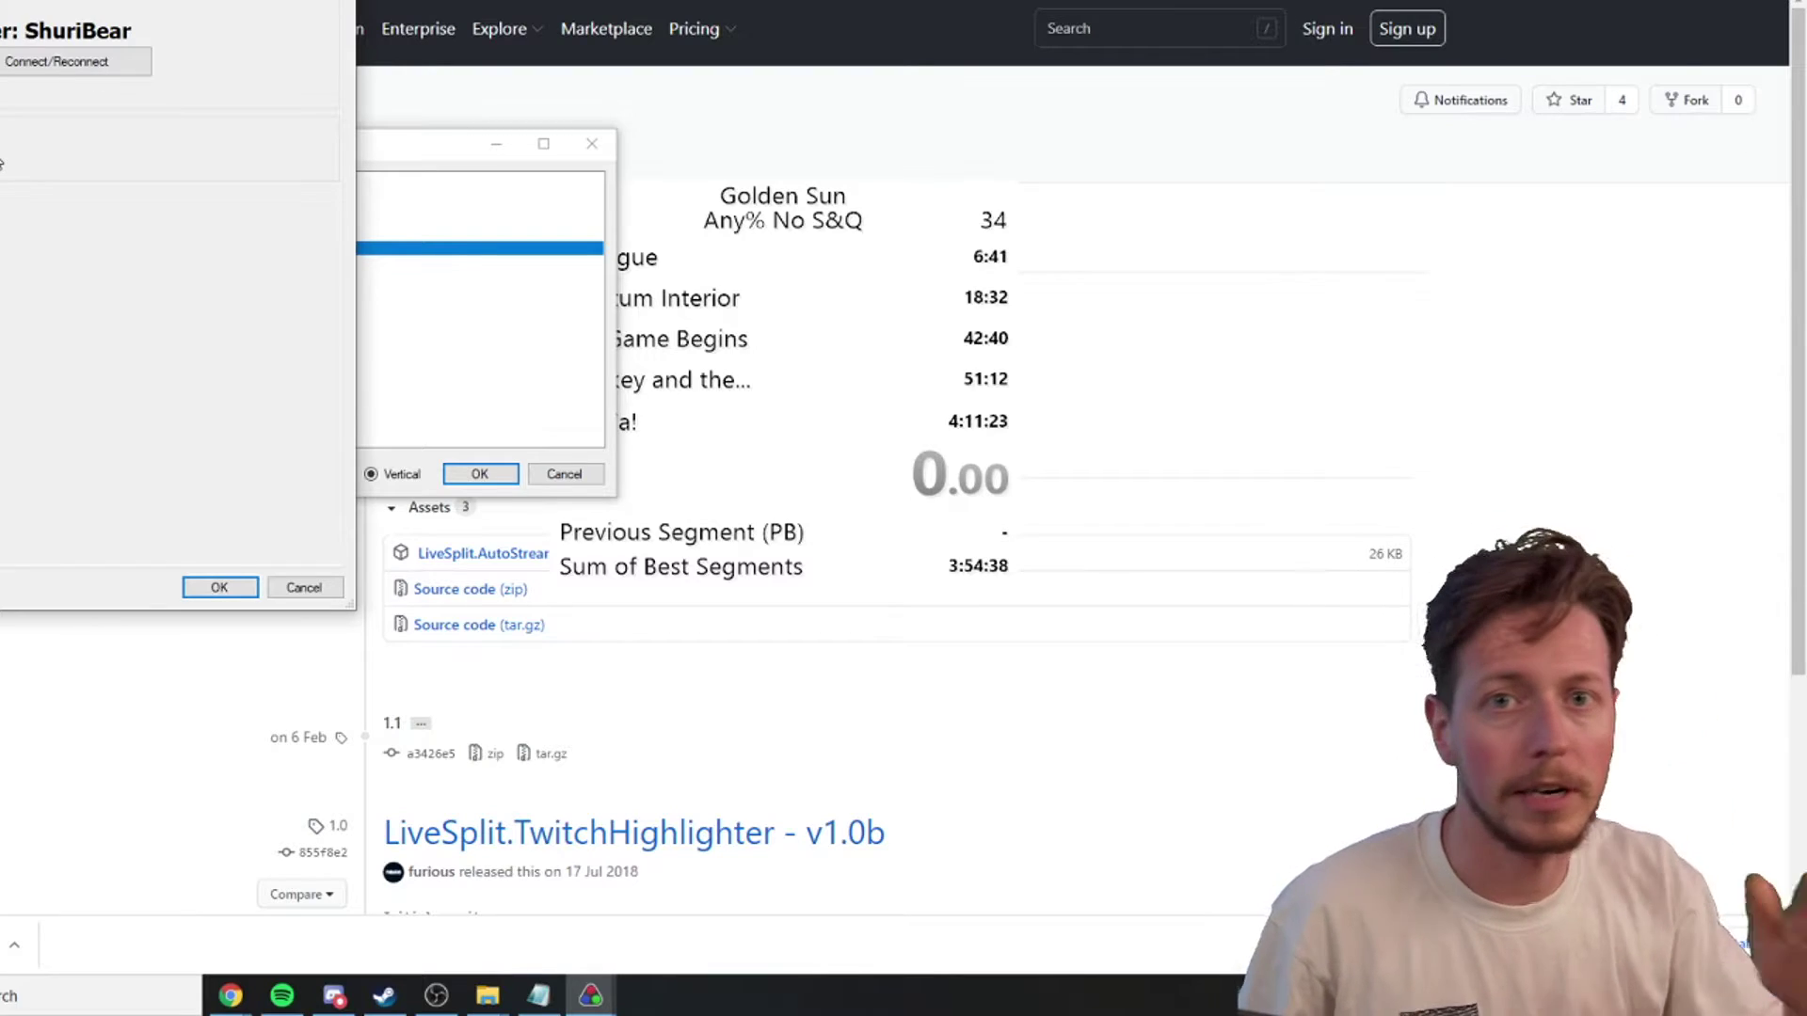
pyautogui.click(479, 474)
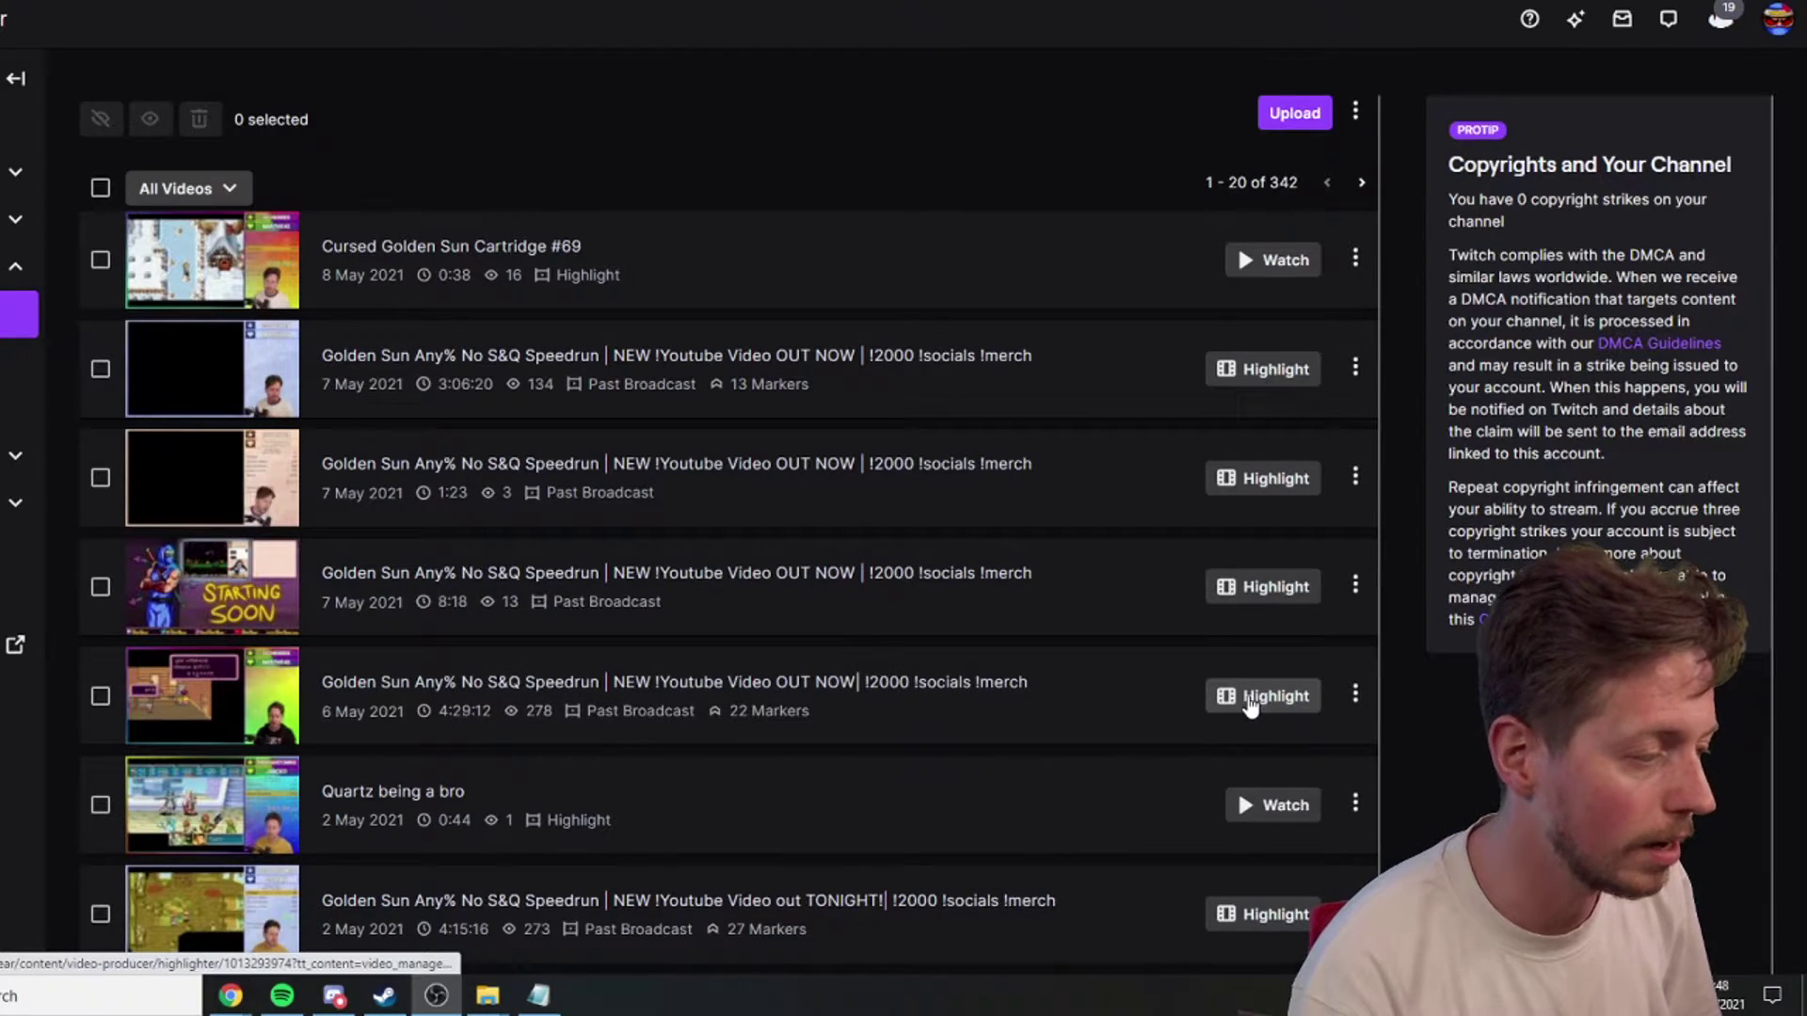
# Open the 6 May 2021 broadcast with 22 markers in the Highlighter
pyautogui.click(1250, 701)
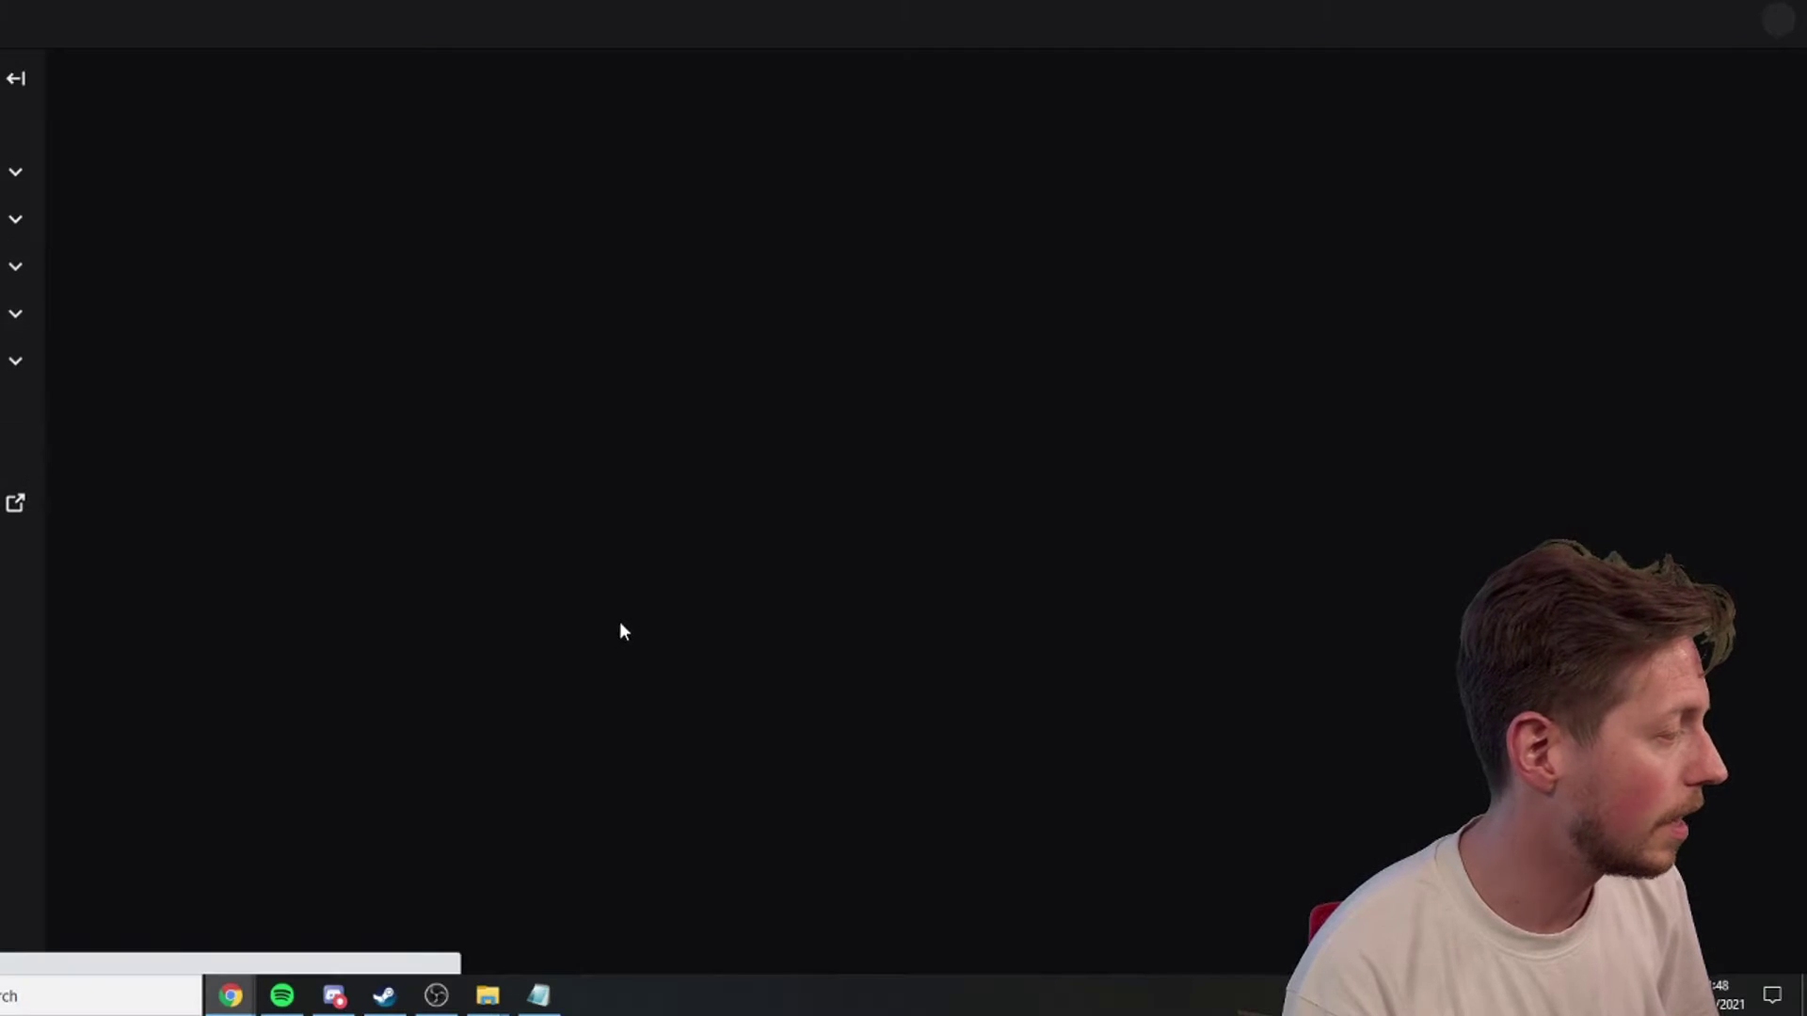
# Read the info cards of the run's LiveSplit split markers along the broadcast timeline
pyautogui.scroll(-4, 133, 402)
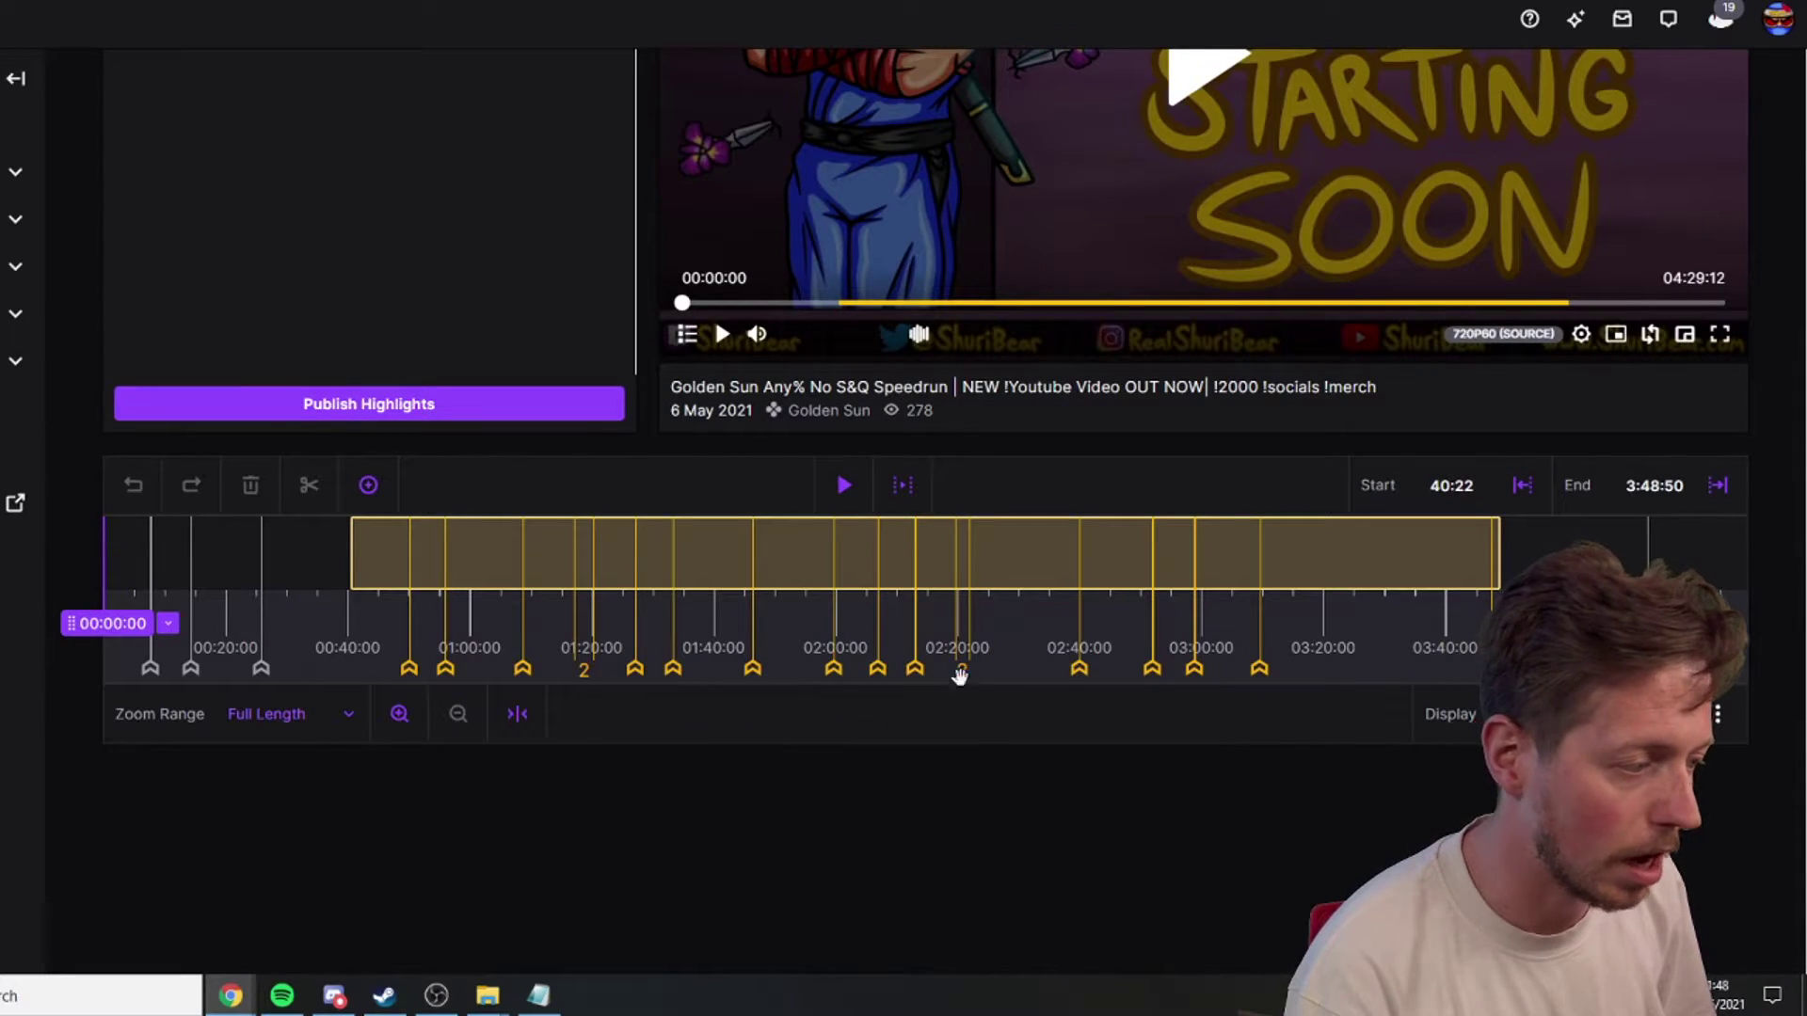
pyautogui.moveTo(152, 676)
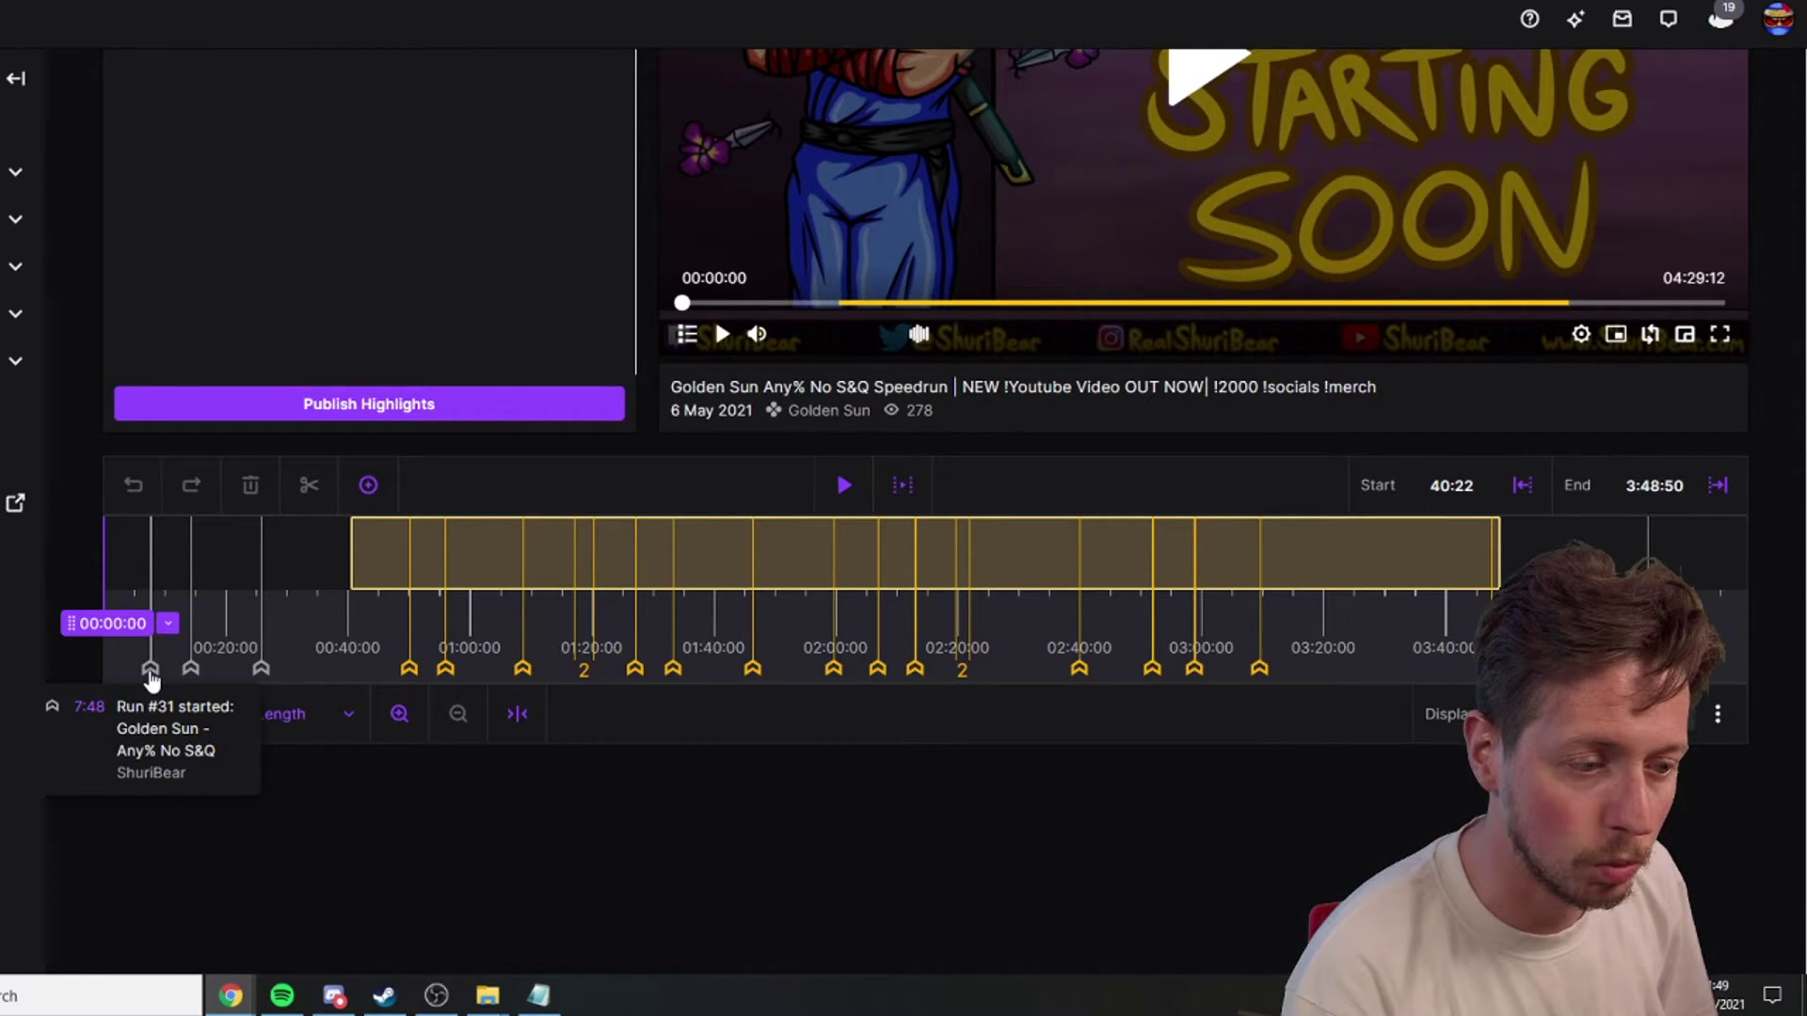
pyautogui.moveTo(1264, 677)
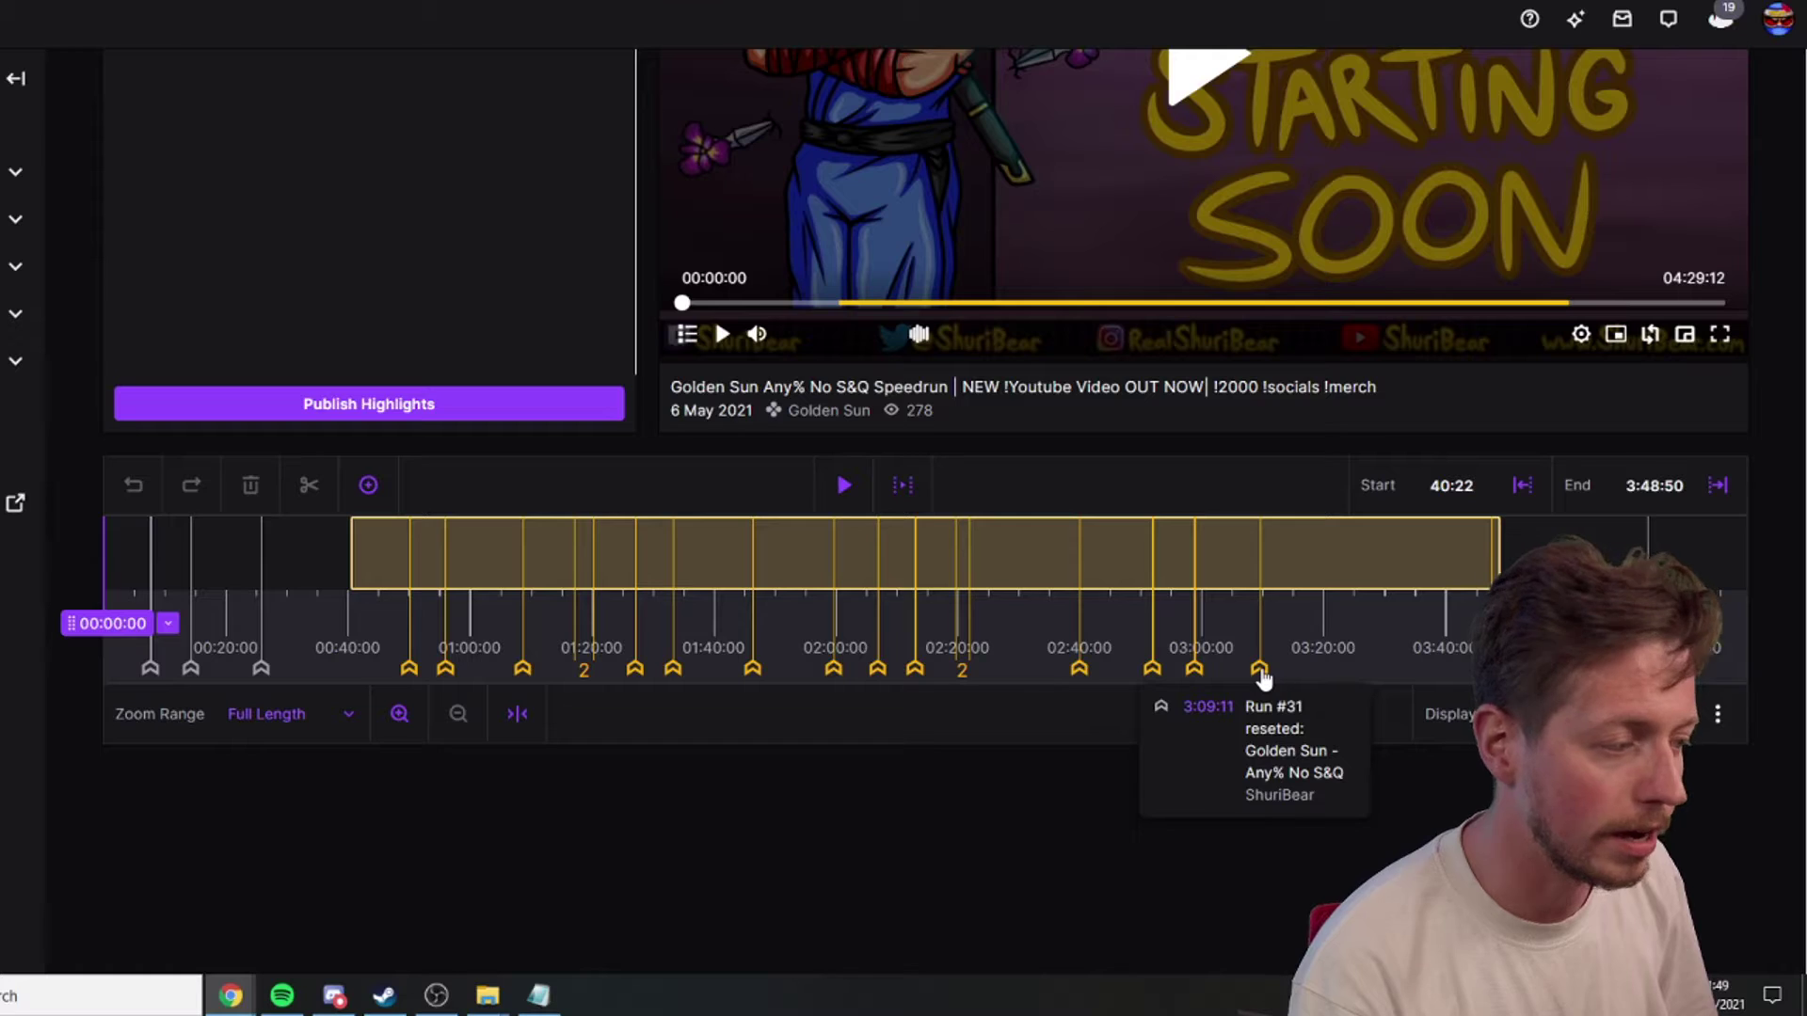
pyautogui.moveTo(1202, 679)
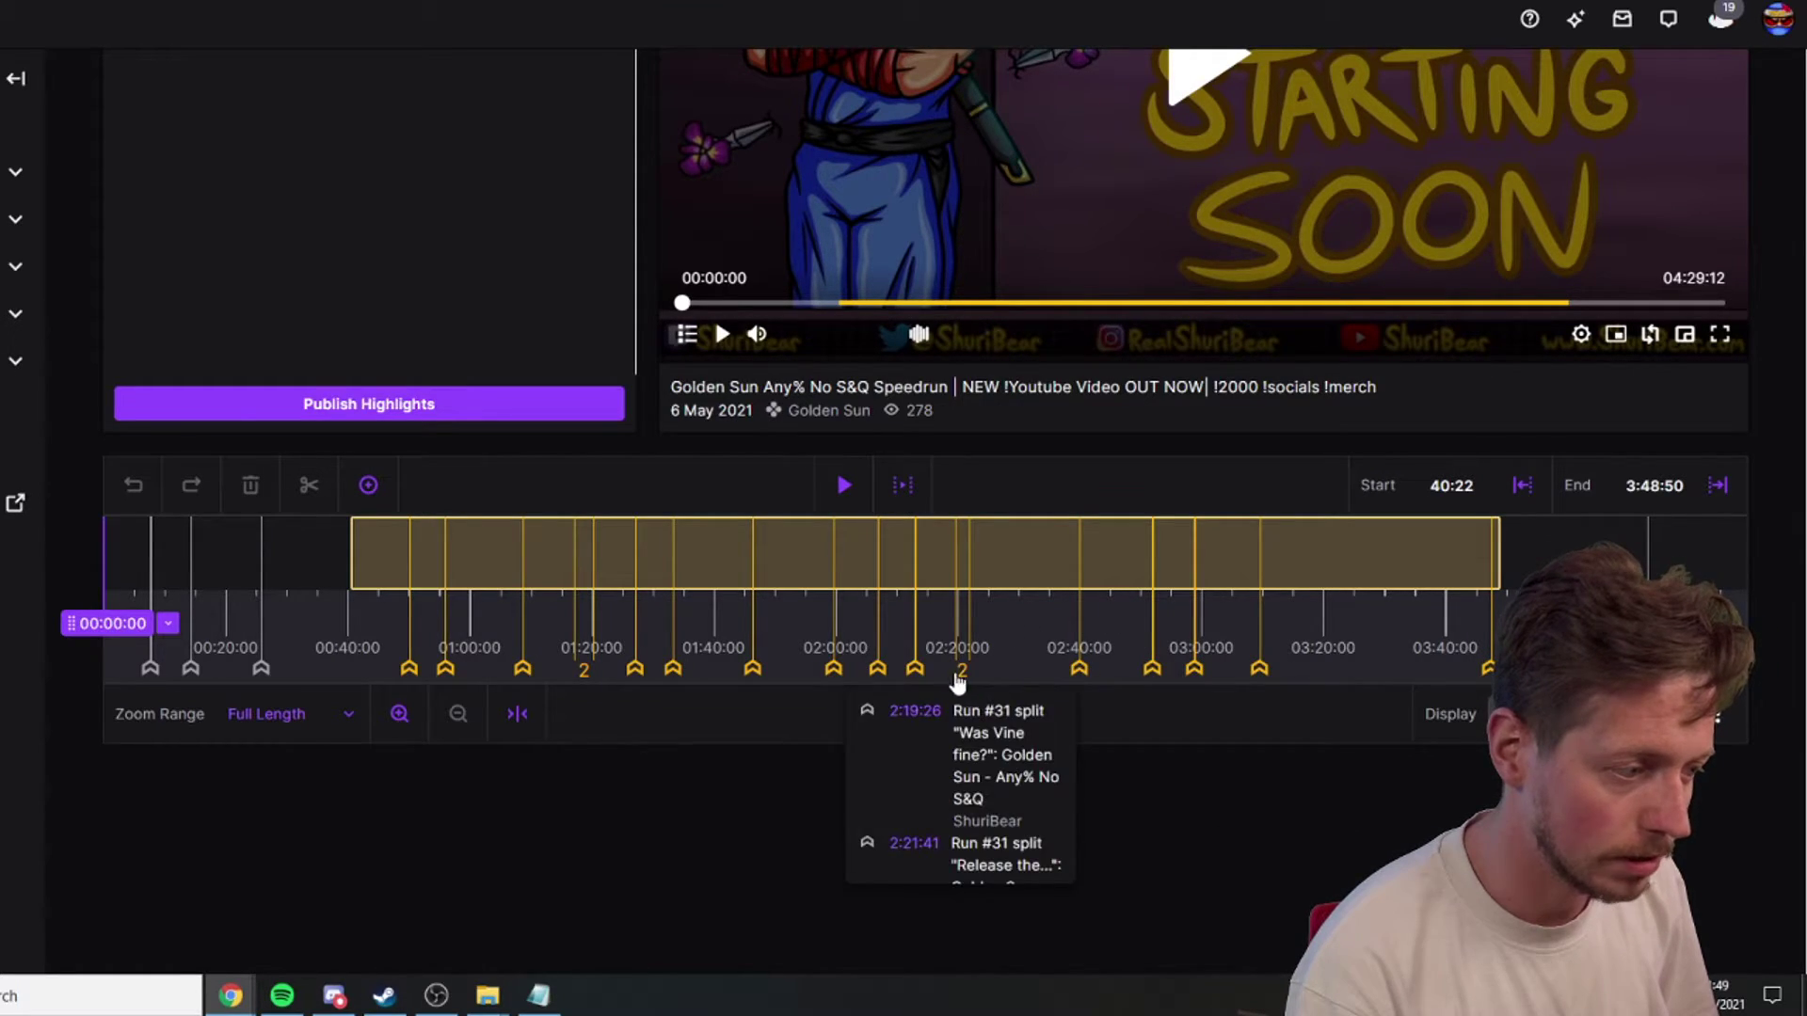
pyautogui.moveTo(259, 673)
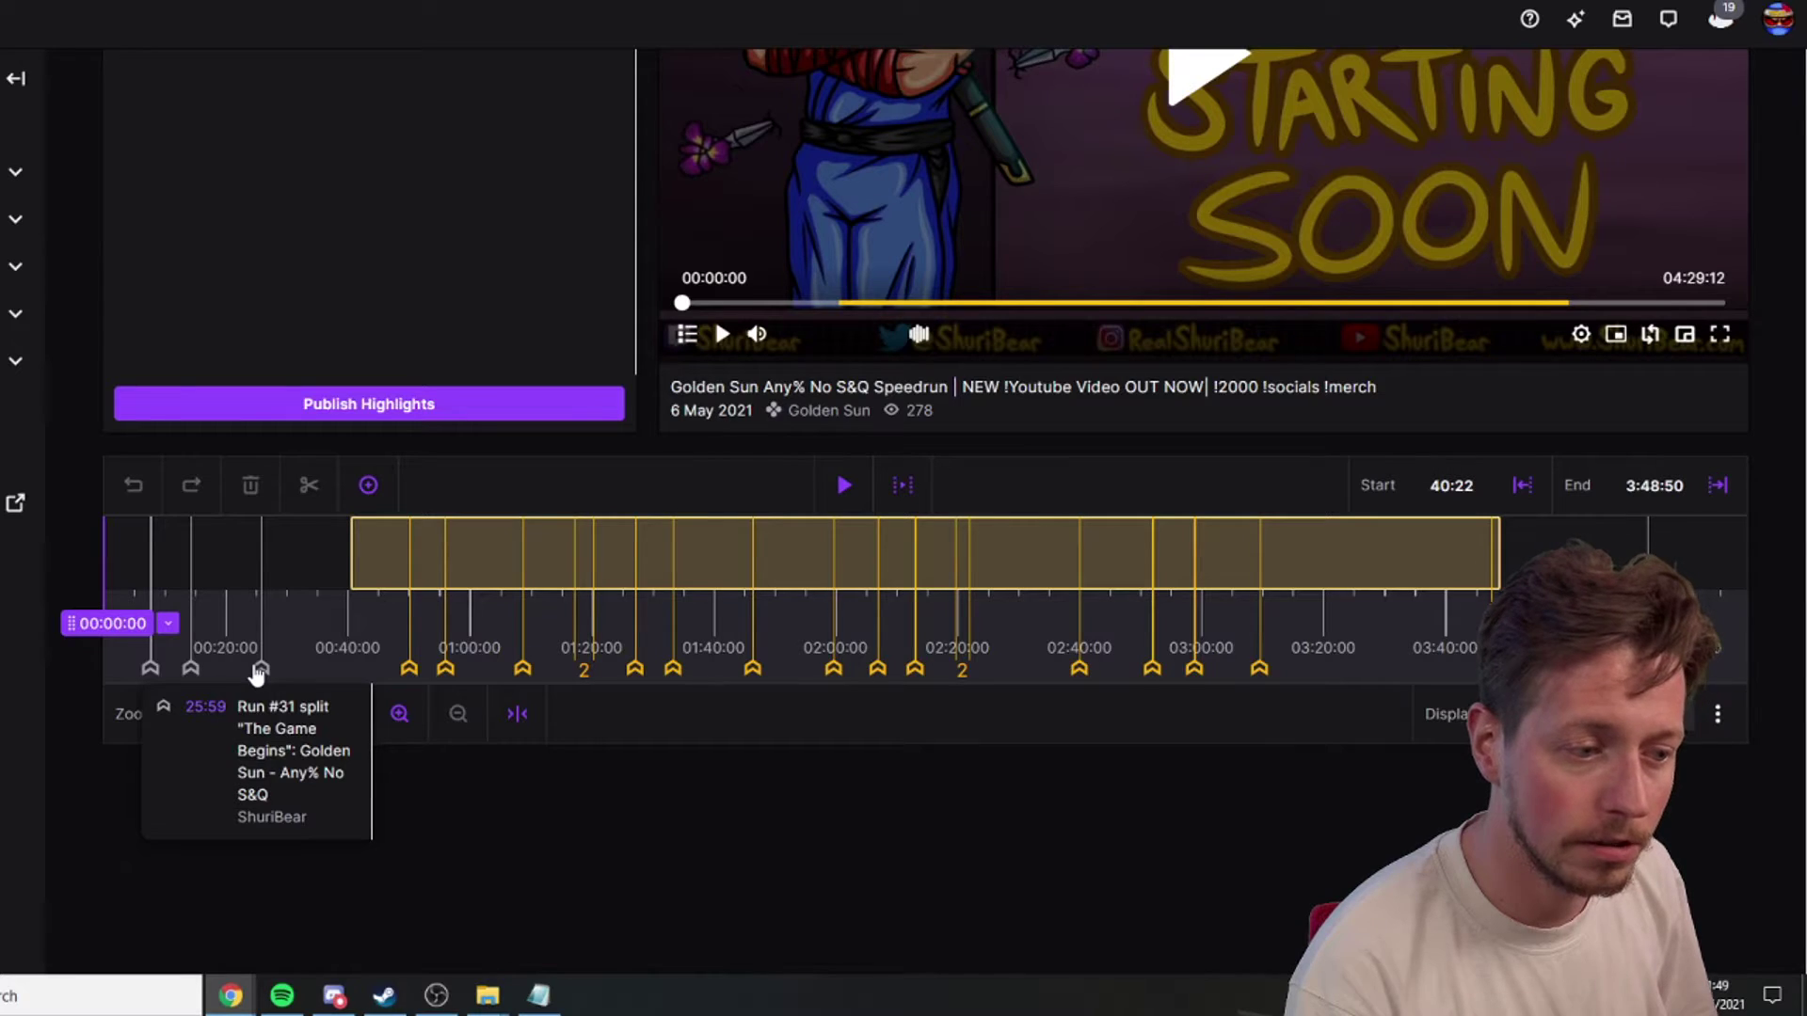
pyautogui.moveTo(417, 673)
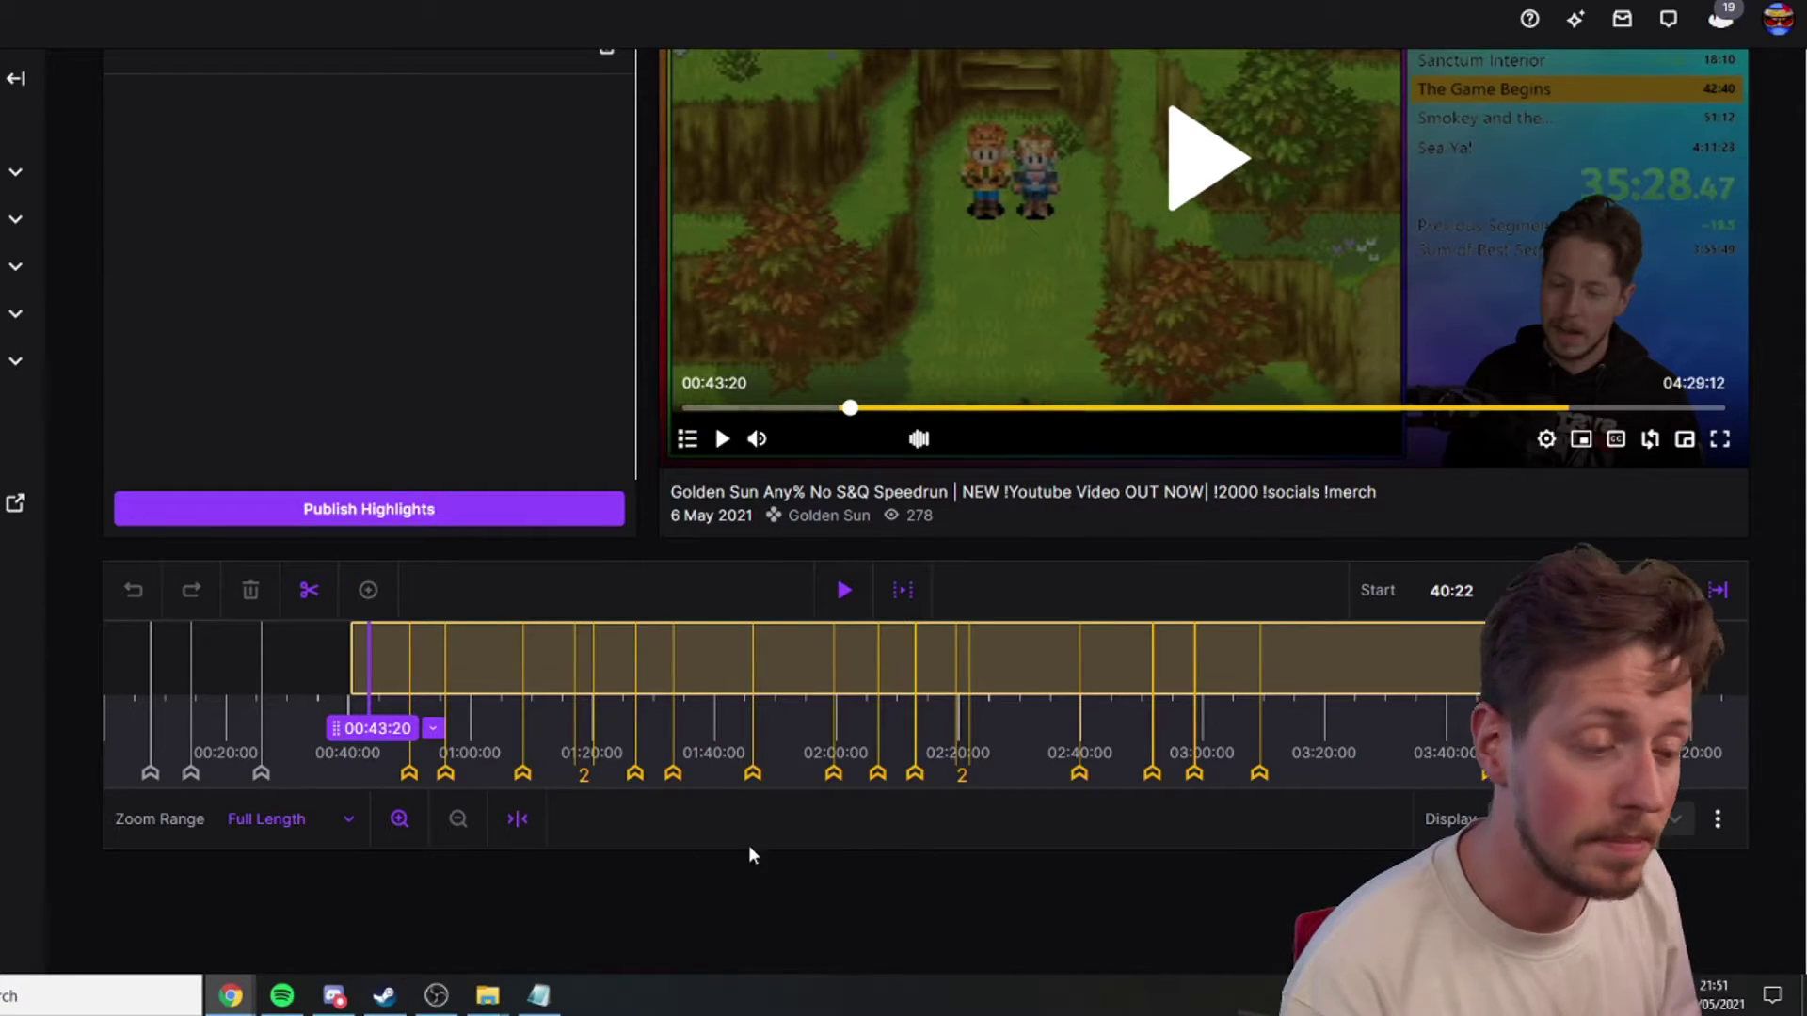
# Zoom the timeline to one hour and start the highlight at 00:07:17
pyautogui.moveTo(150, 781)
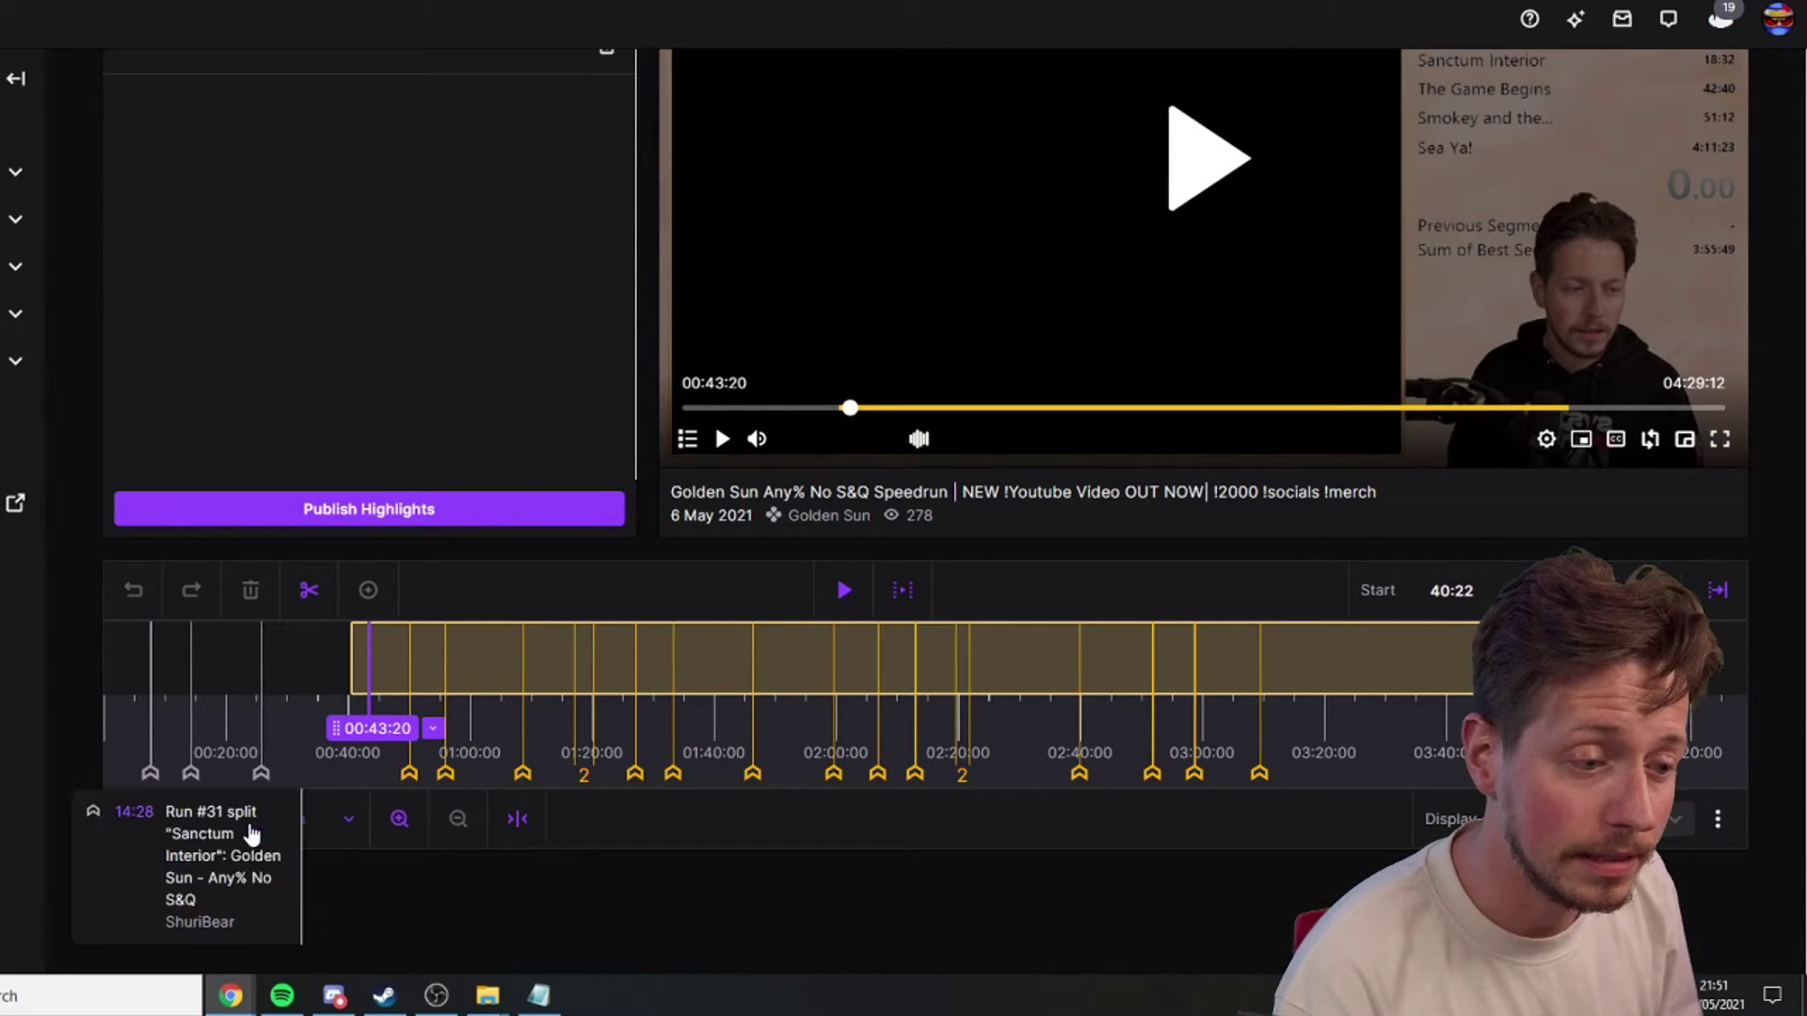
pyautogui.click(411, 819)
pyautogui.moveTo(501, 720); pyautogui.dragTo(1011, 709)
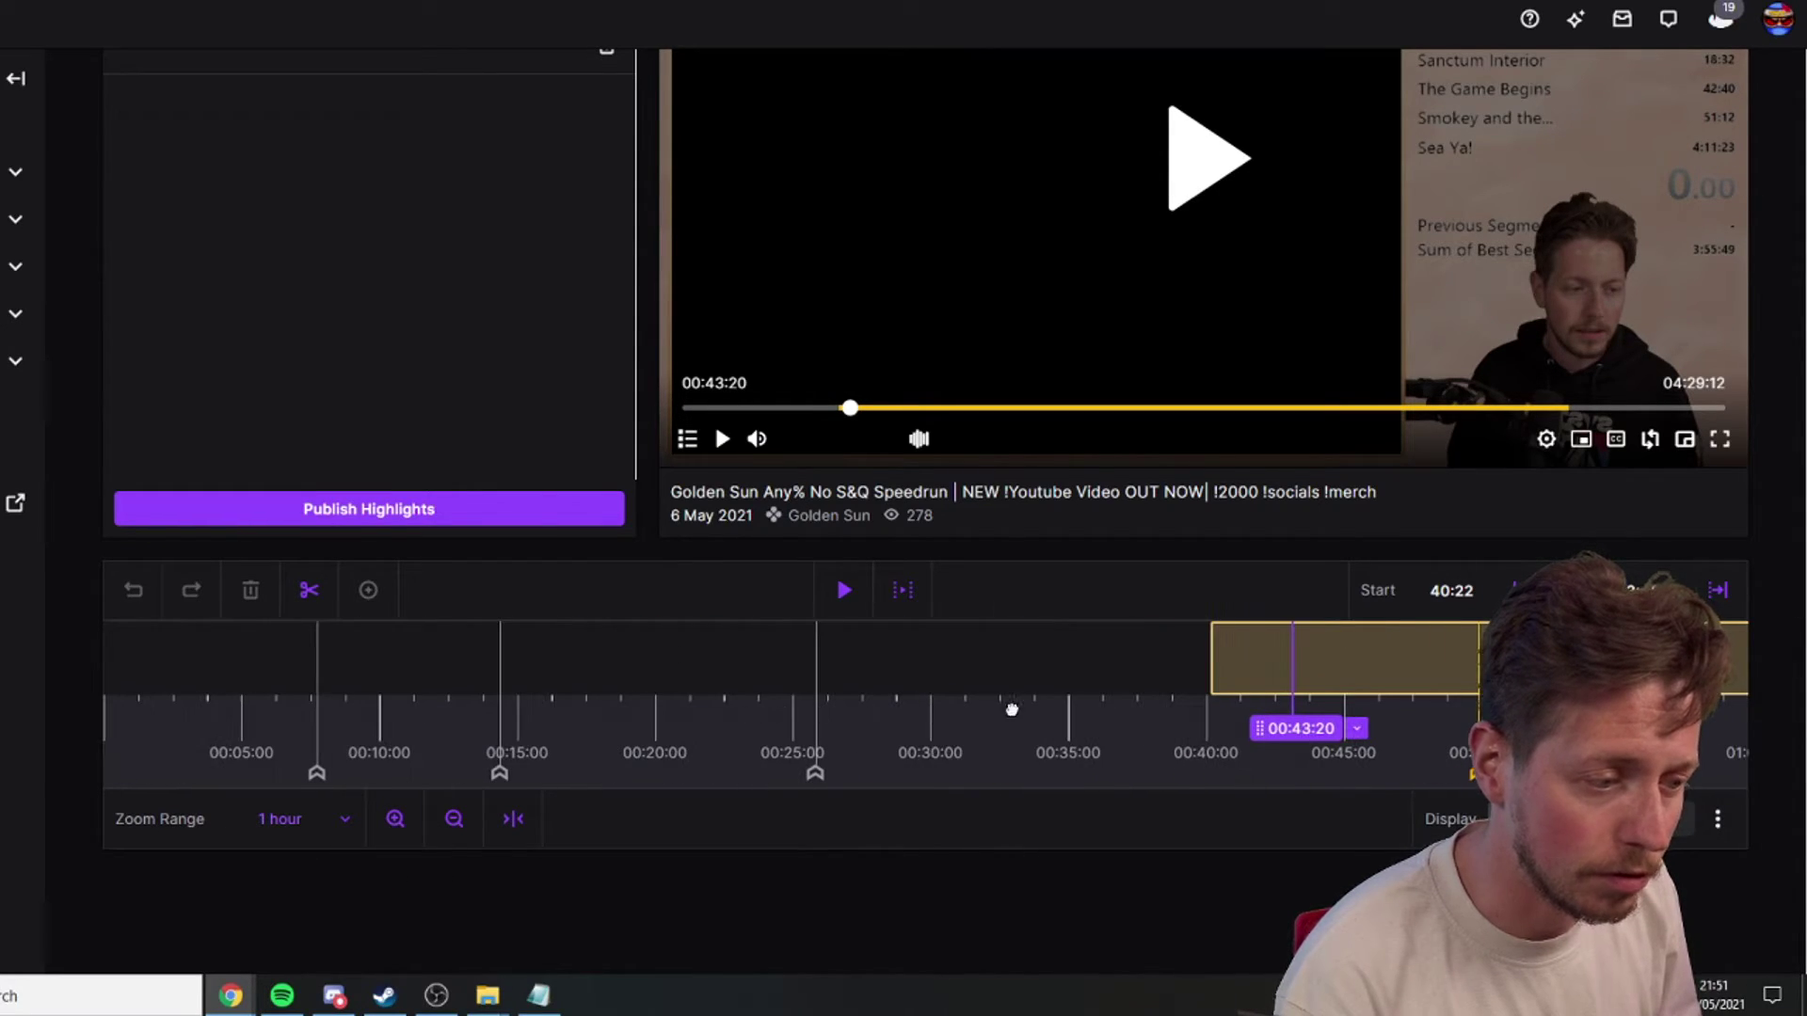
pyautogui.click(305, 661)
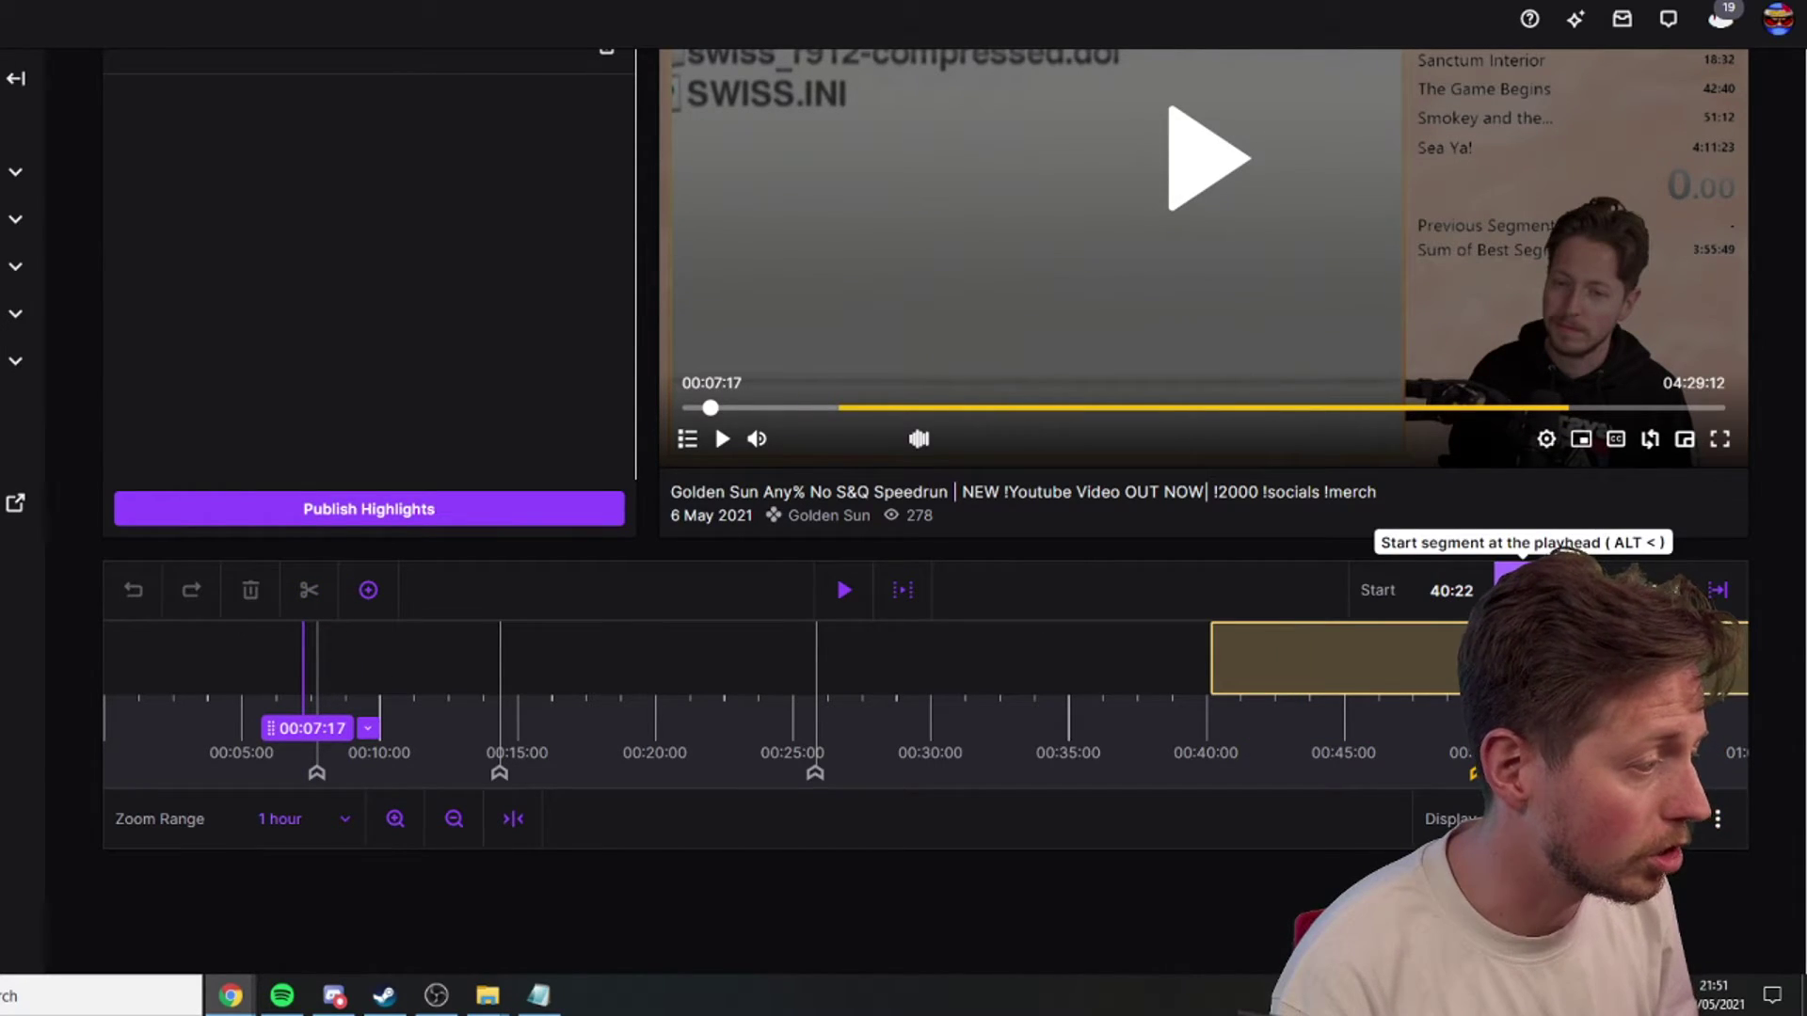
pyautogui.click(1510, 590)
# Zoom out to full length and end the highlight at 03:11:07
pyautogui.click(455, 819)
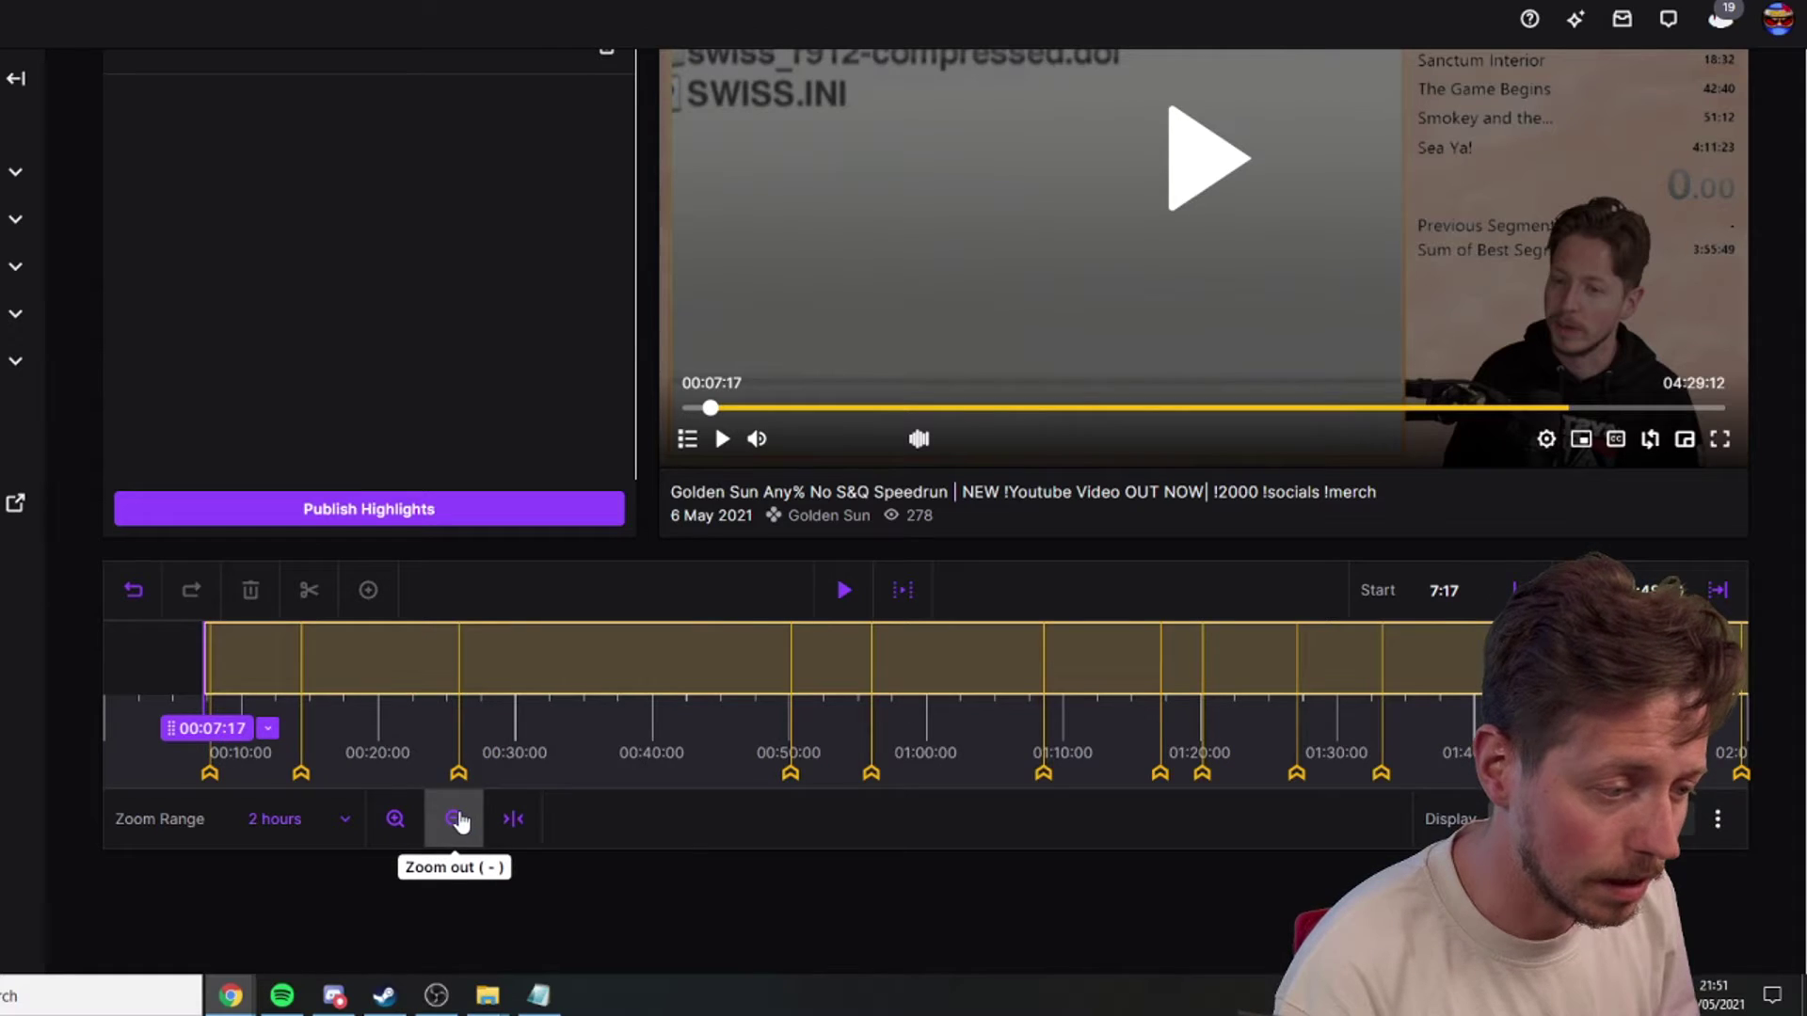
pyautogui.click(458, 821)
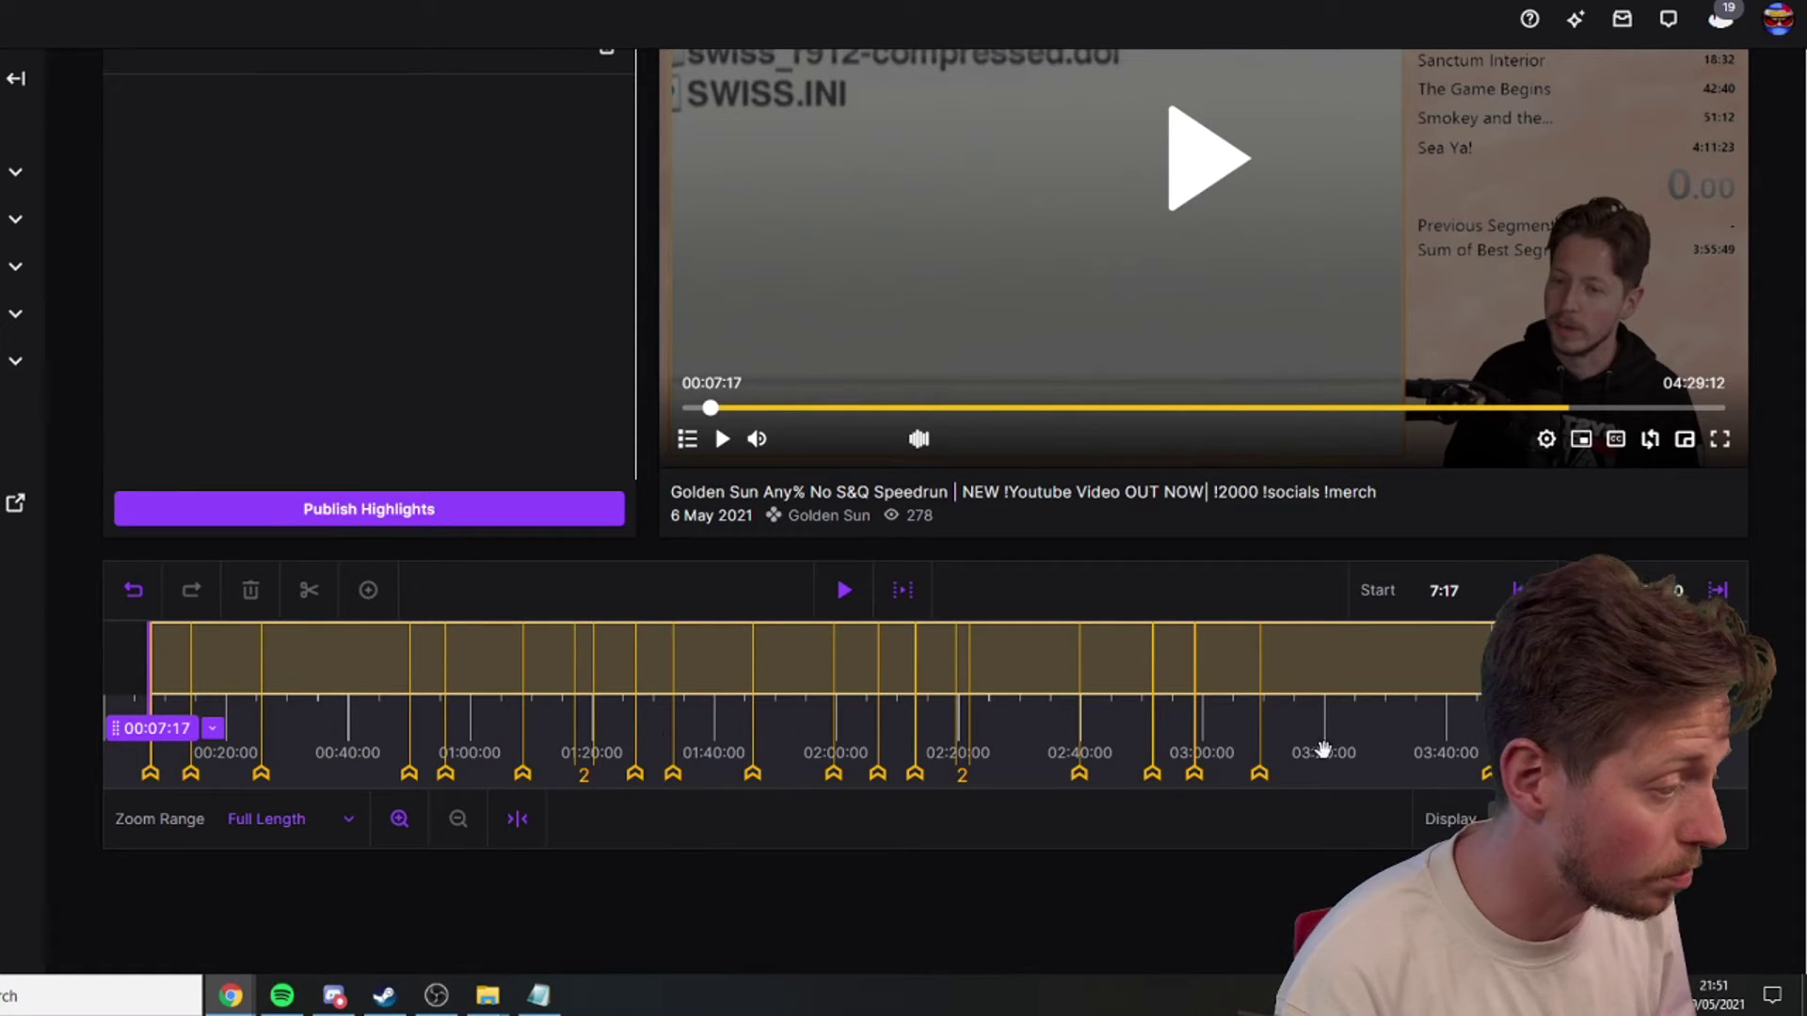
pyautogui.moveTo(1262, 774)
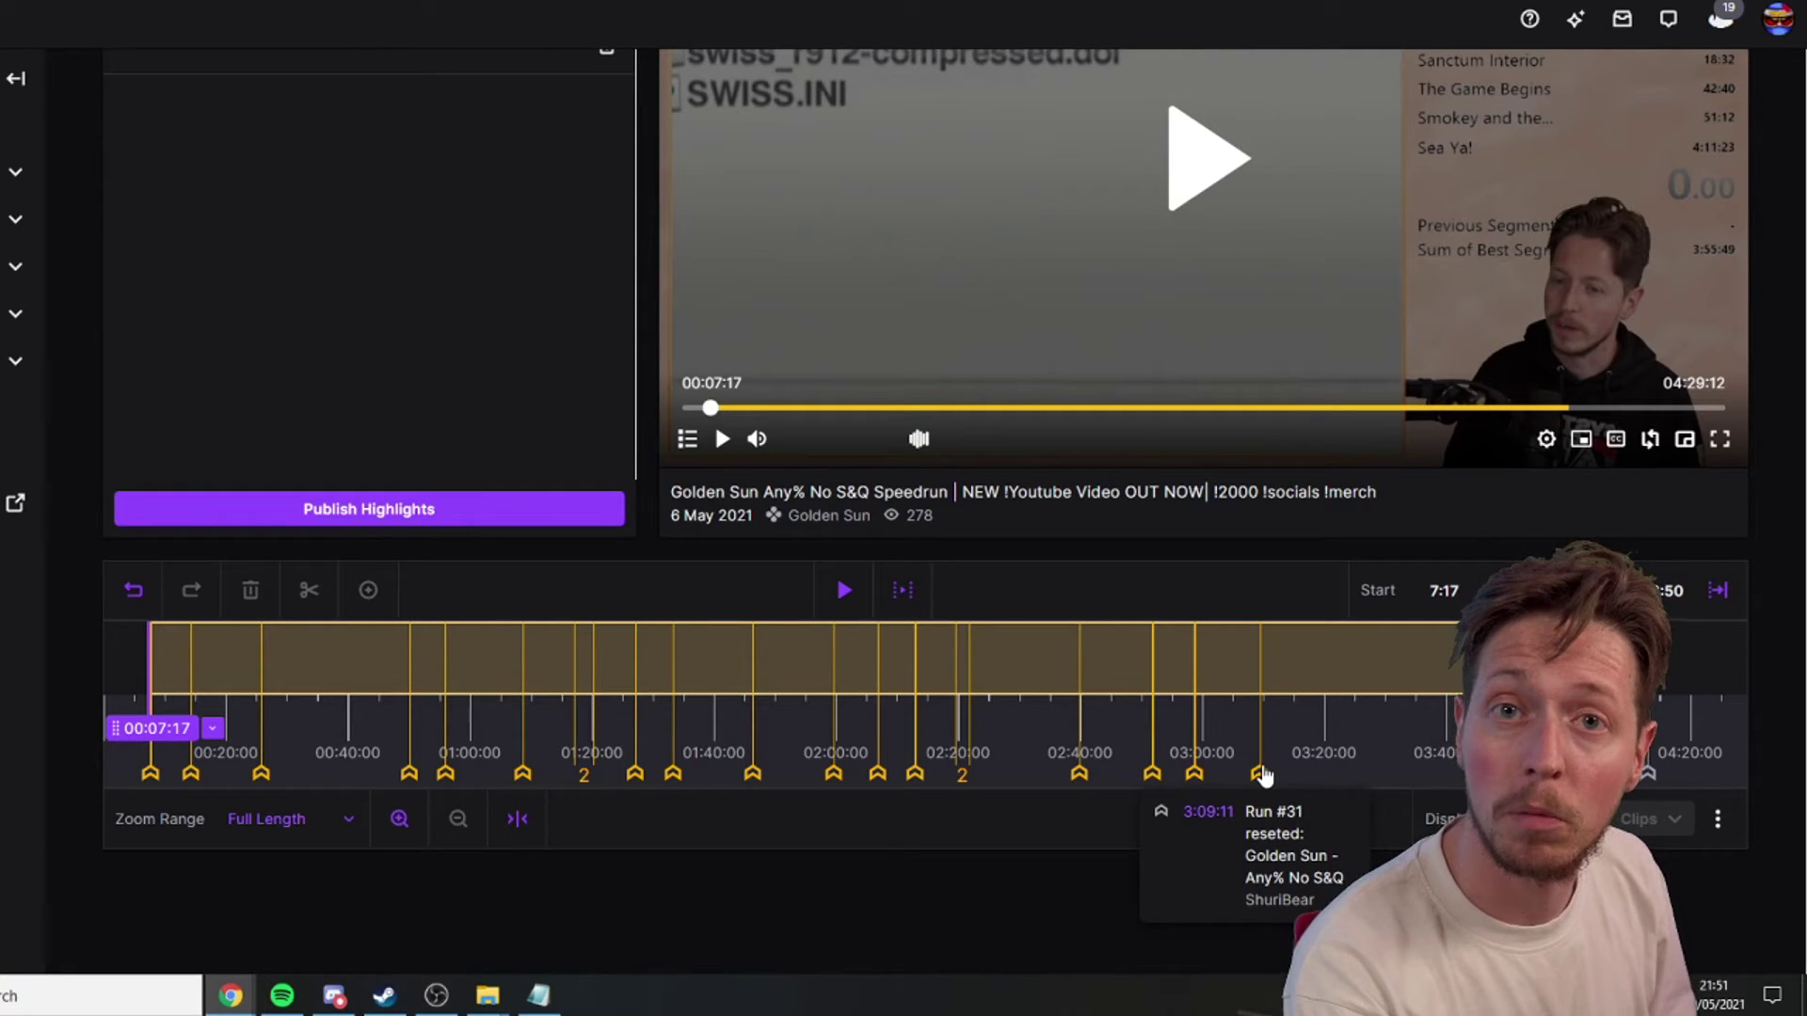
pyautogui.click(1272, 658)
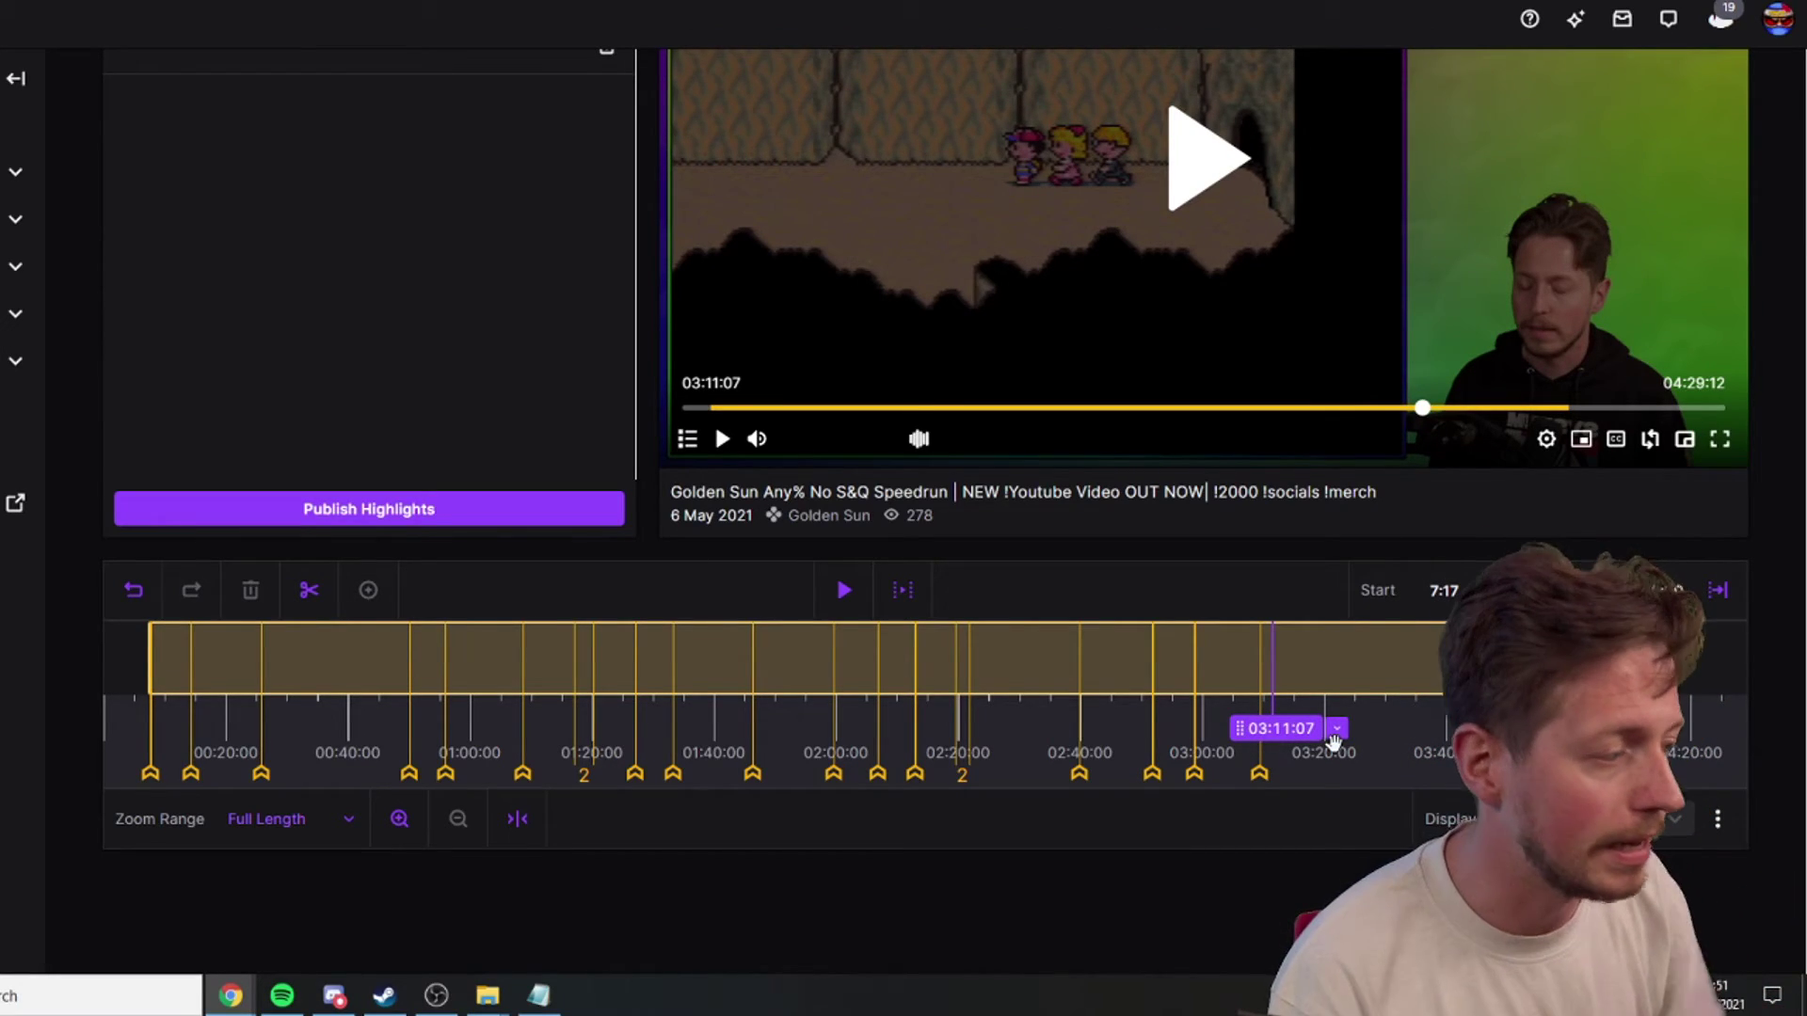
pyautogui.click(1709, 591)
pyautogui.scroll(3, 501, 391)
# Replace the queued highlight's title with 'YAY PB :D POGGERS'
pyautogui.click(303, 183)
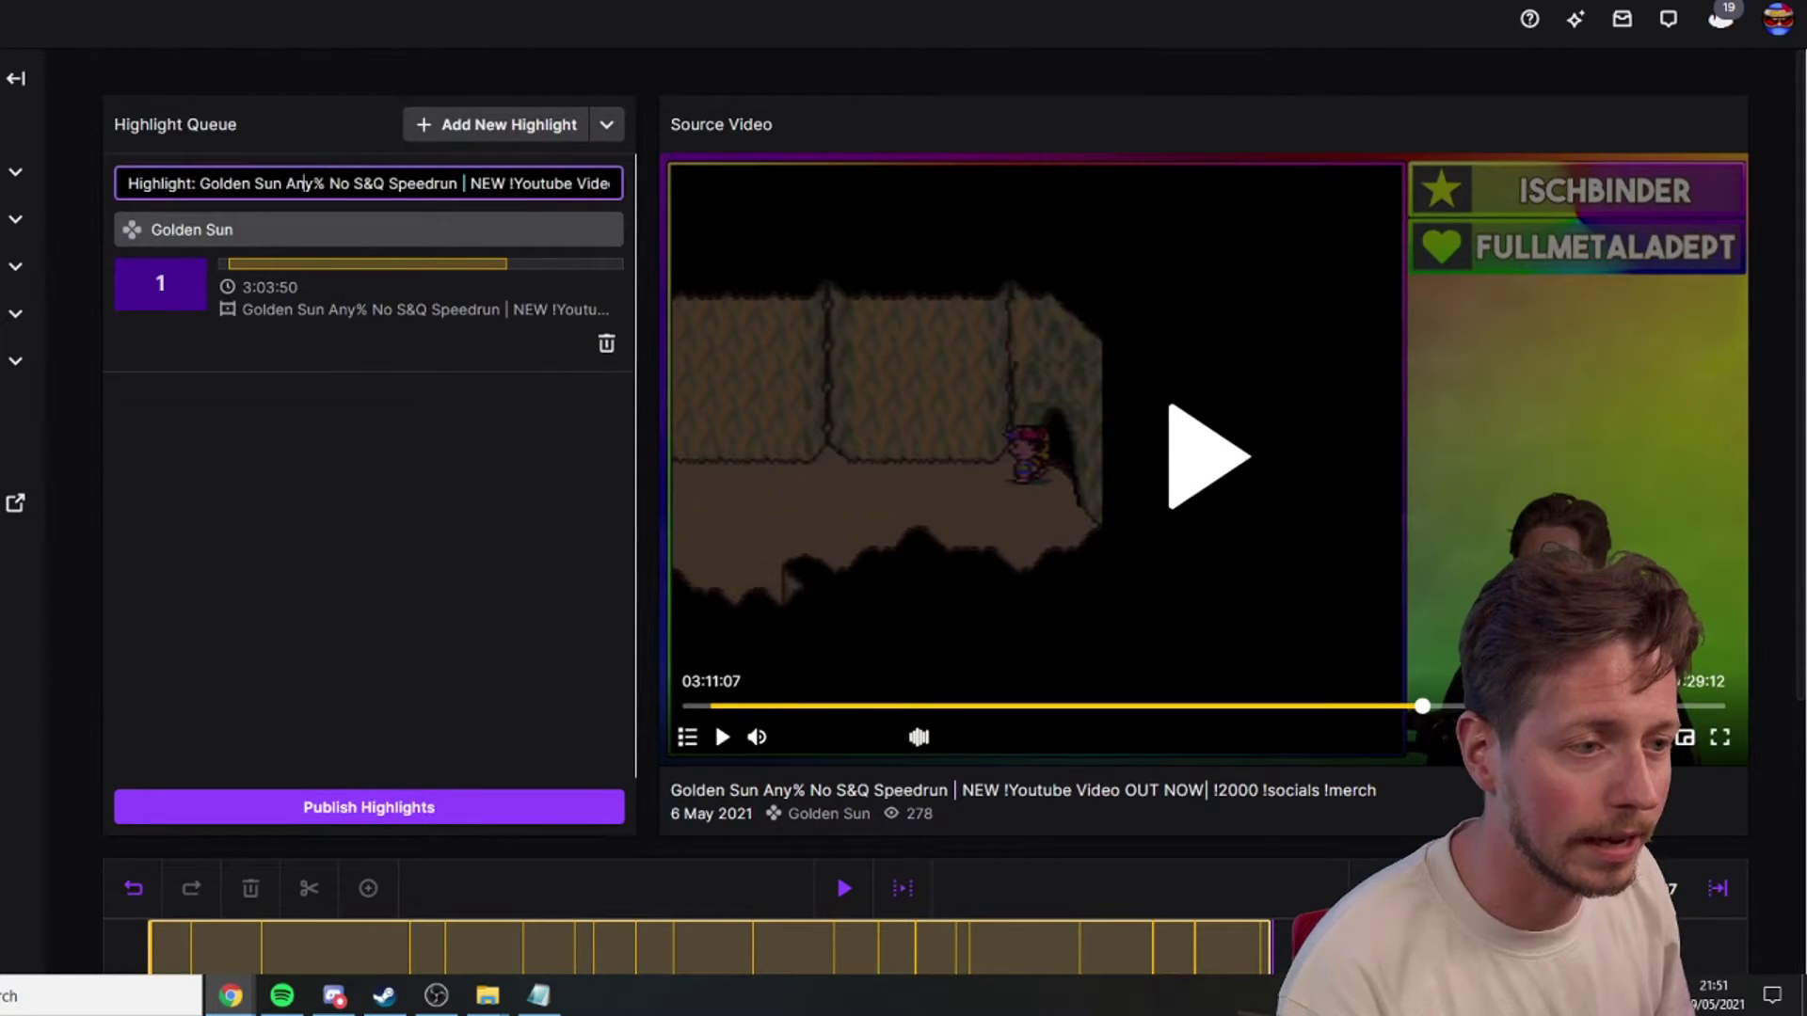
pyautogui.hotkey('ctrl', 'a')
pyautogui.write('YAY')
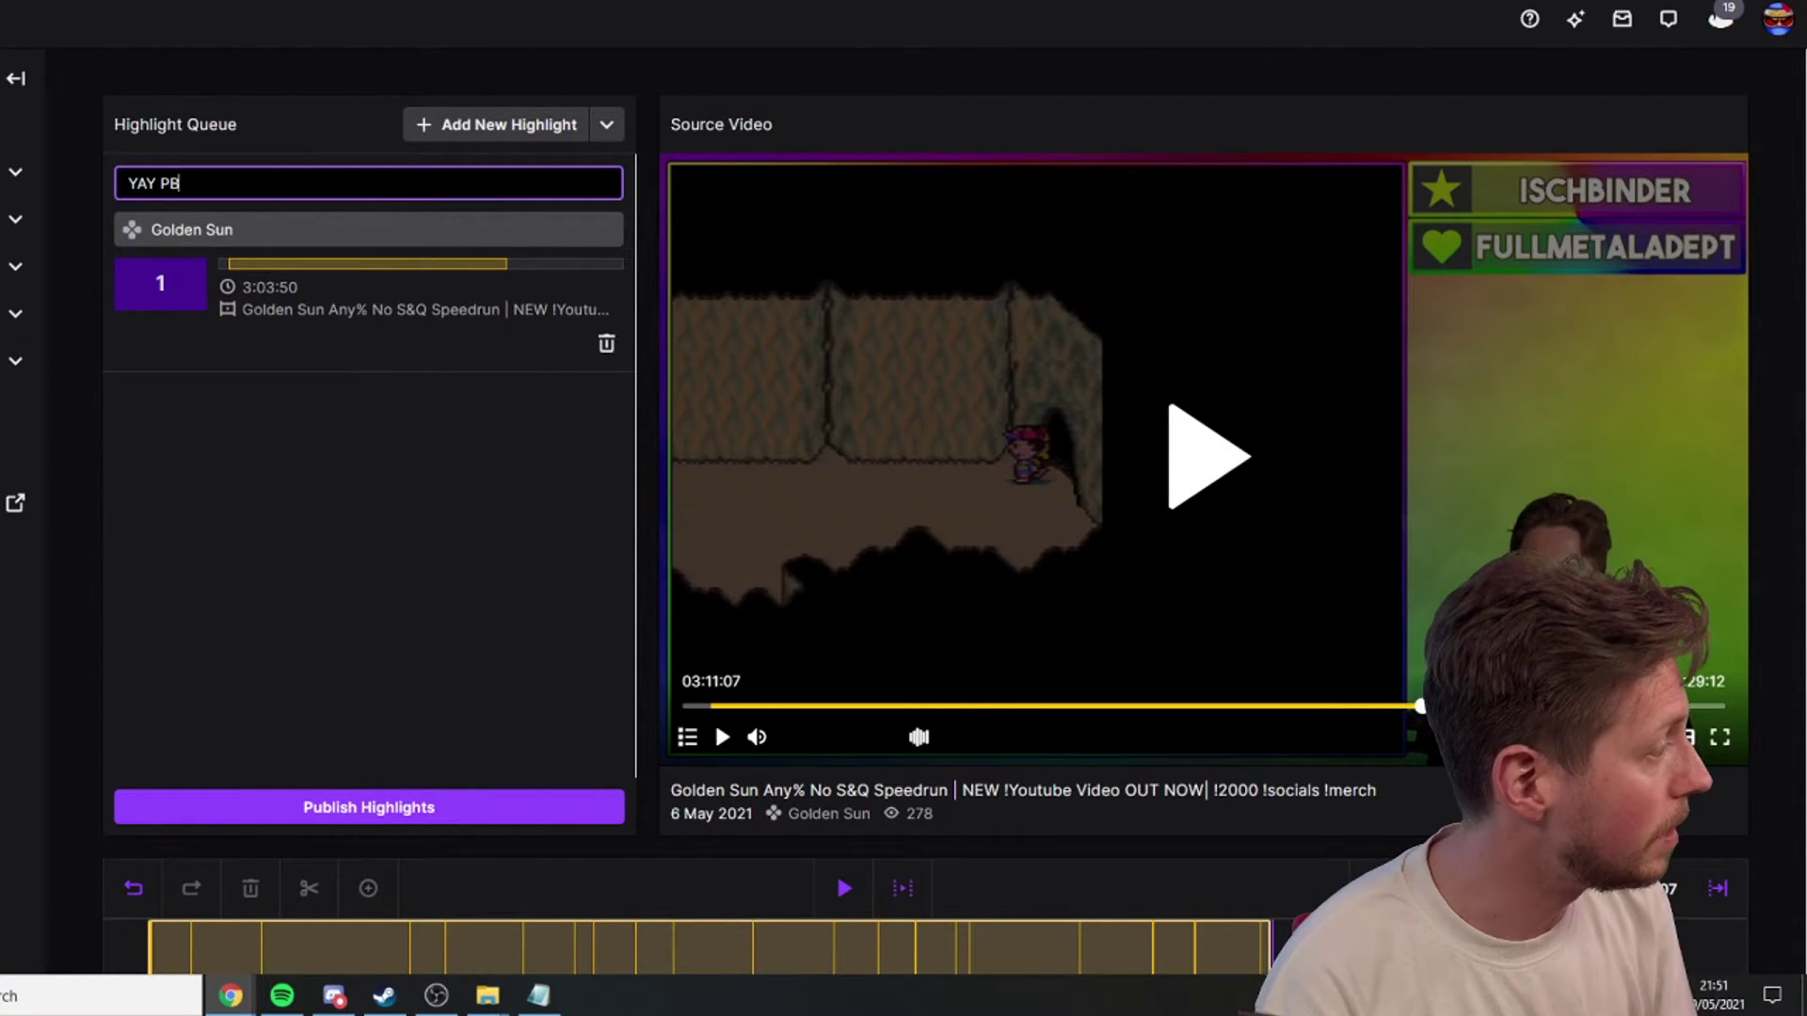
pyautogui.write(' PB :D POG')
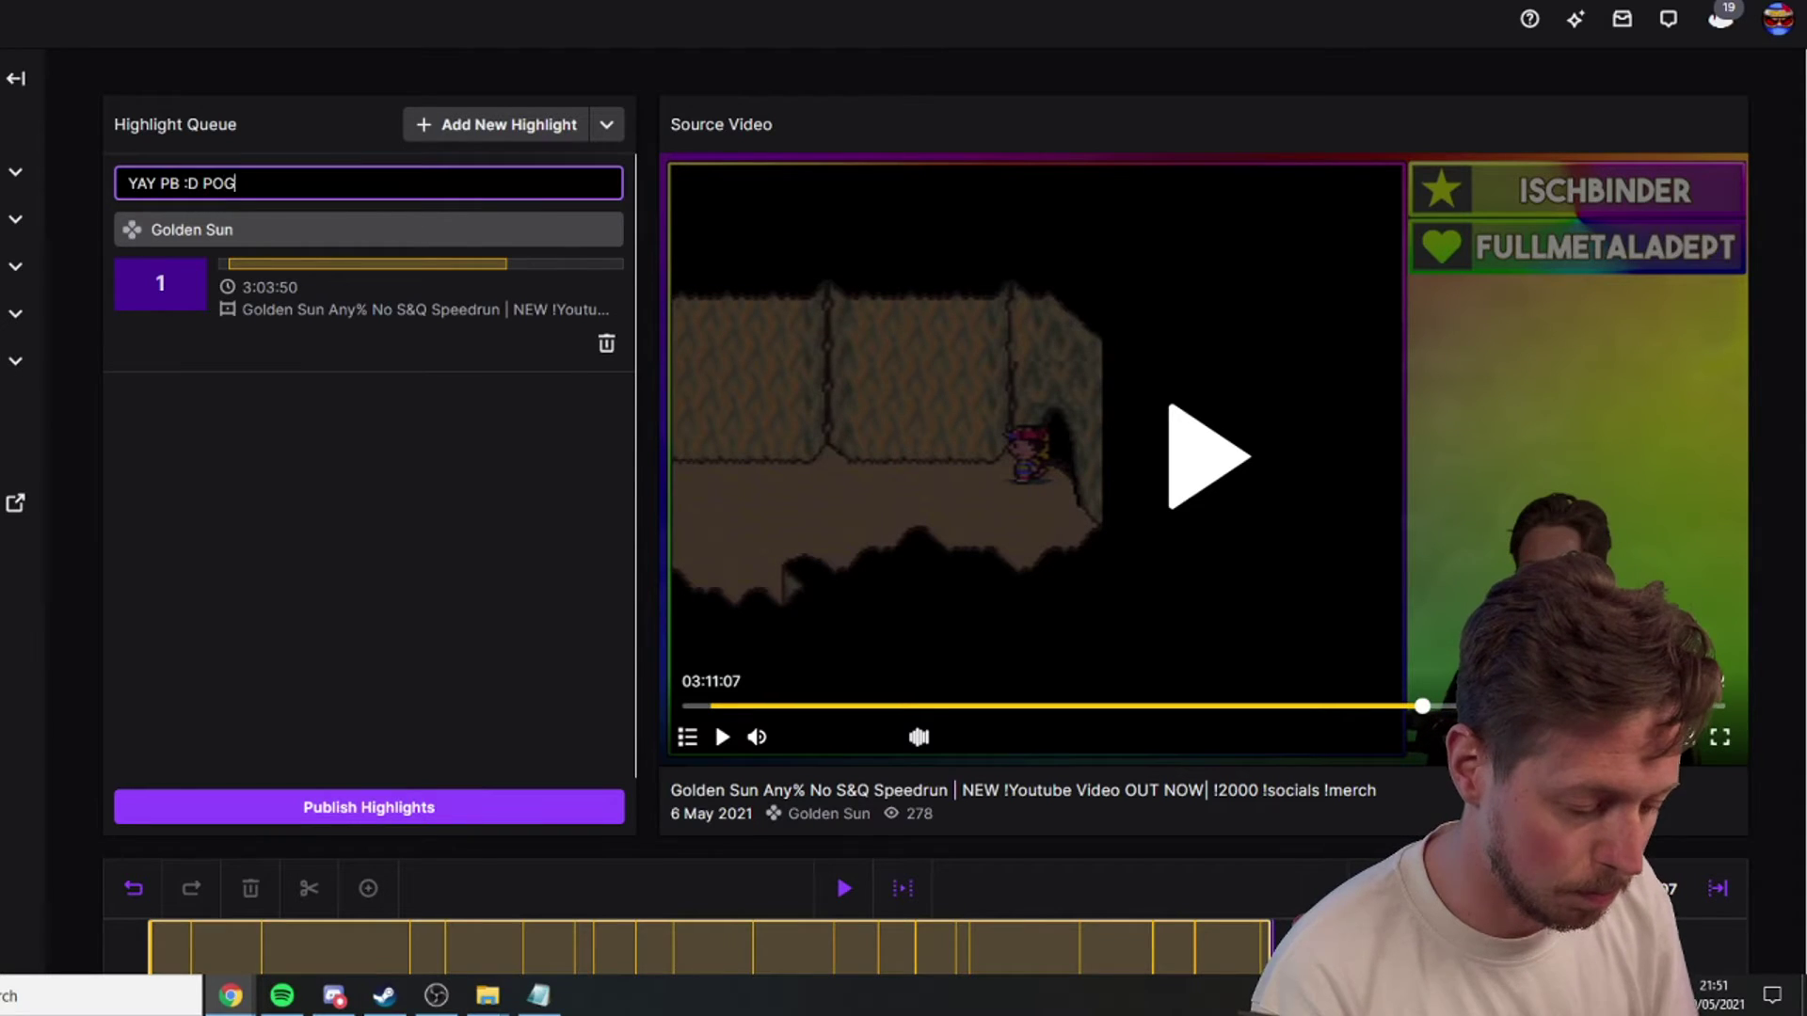
pyautogui.write('GERS')
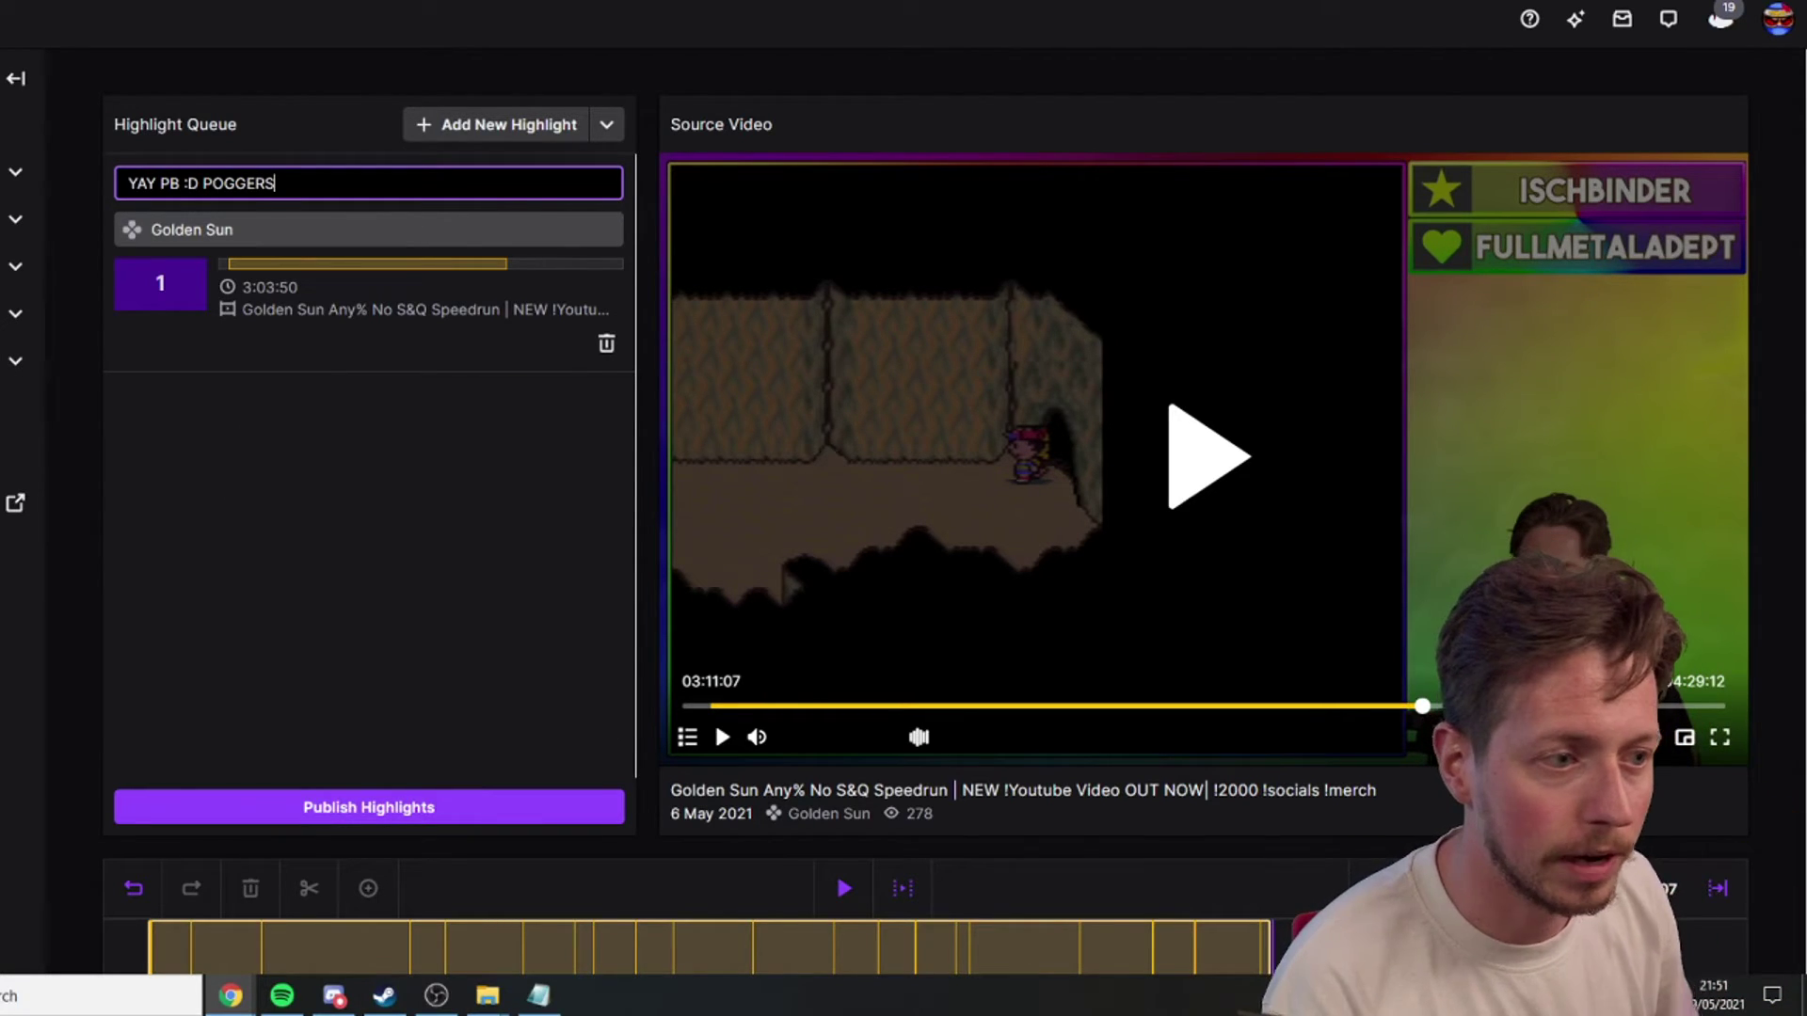
pyautogui.click(237, 100)
pyautogui.scroll(-4, 280, 382)
pyautogui.scroll(3, 420, 477)
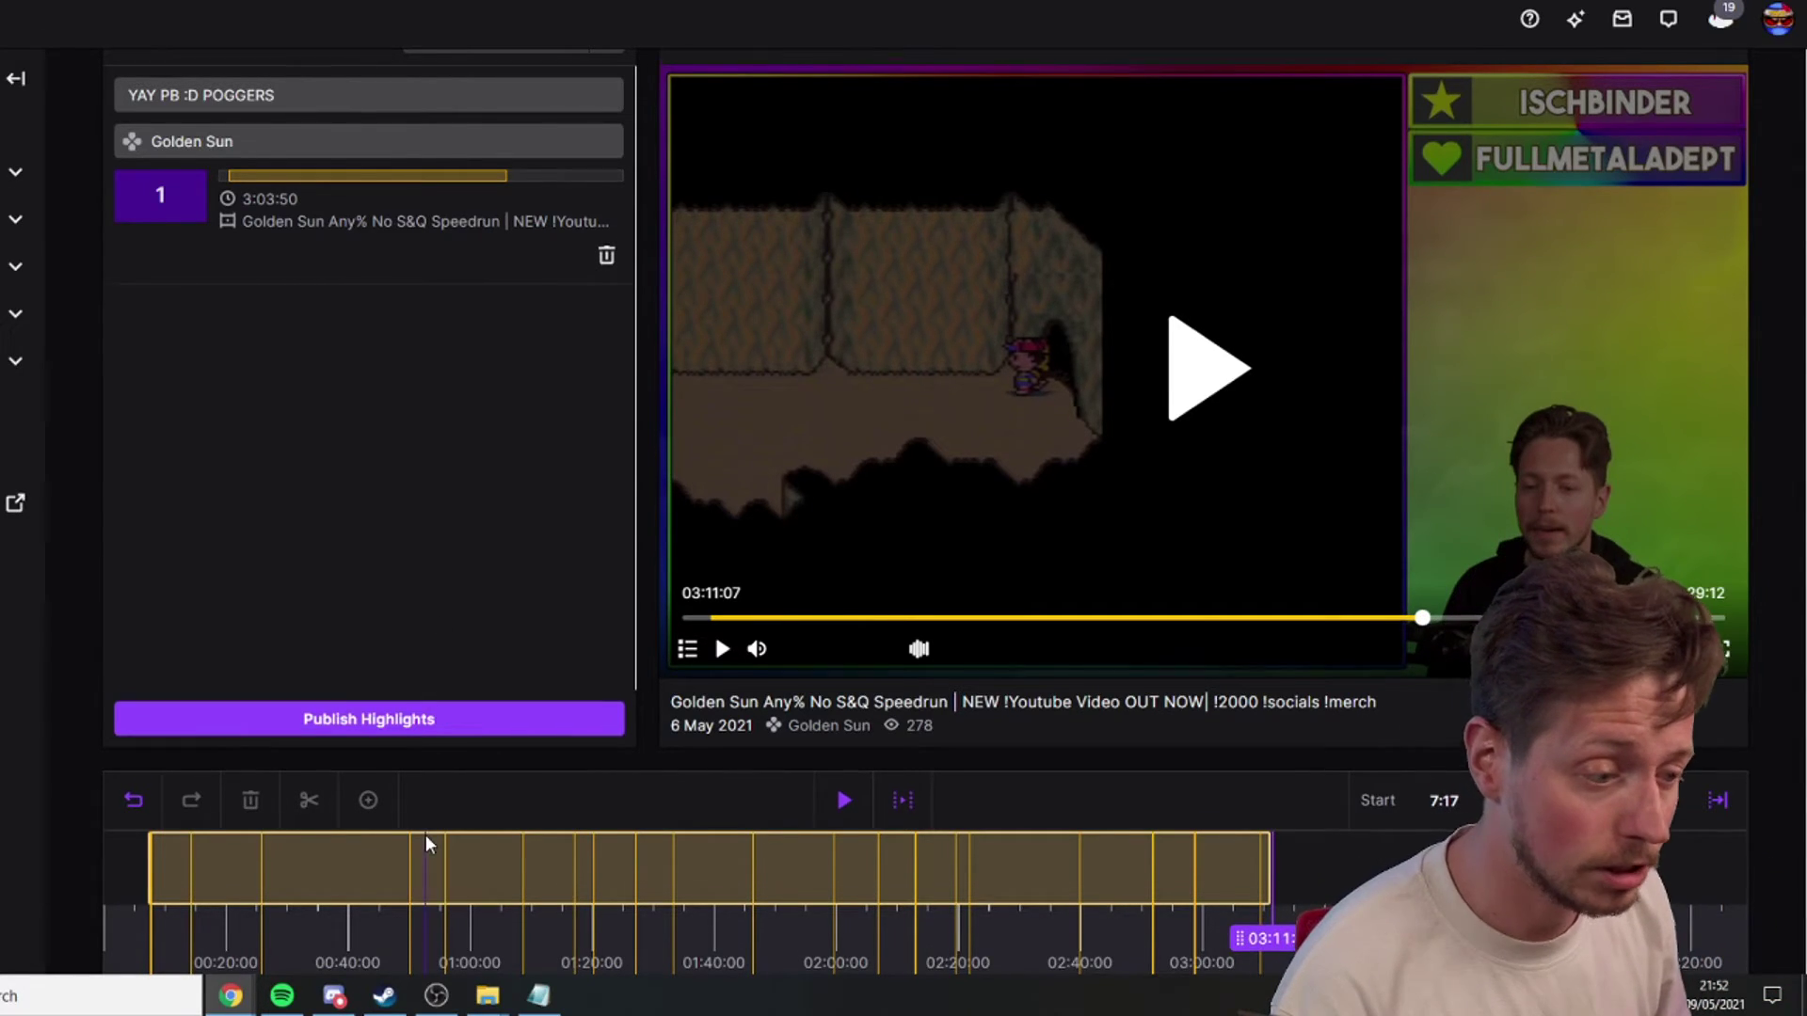
# Jump playback to 00:20:37 and read the nearby split marker cards
pyautogui.scroll(-2, 426, 834)
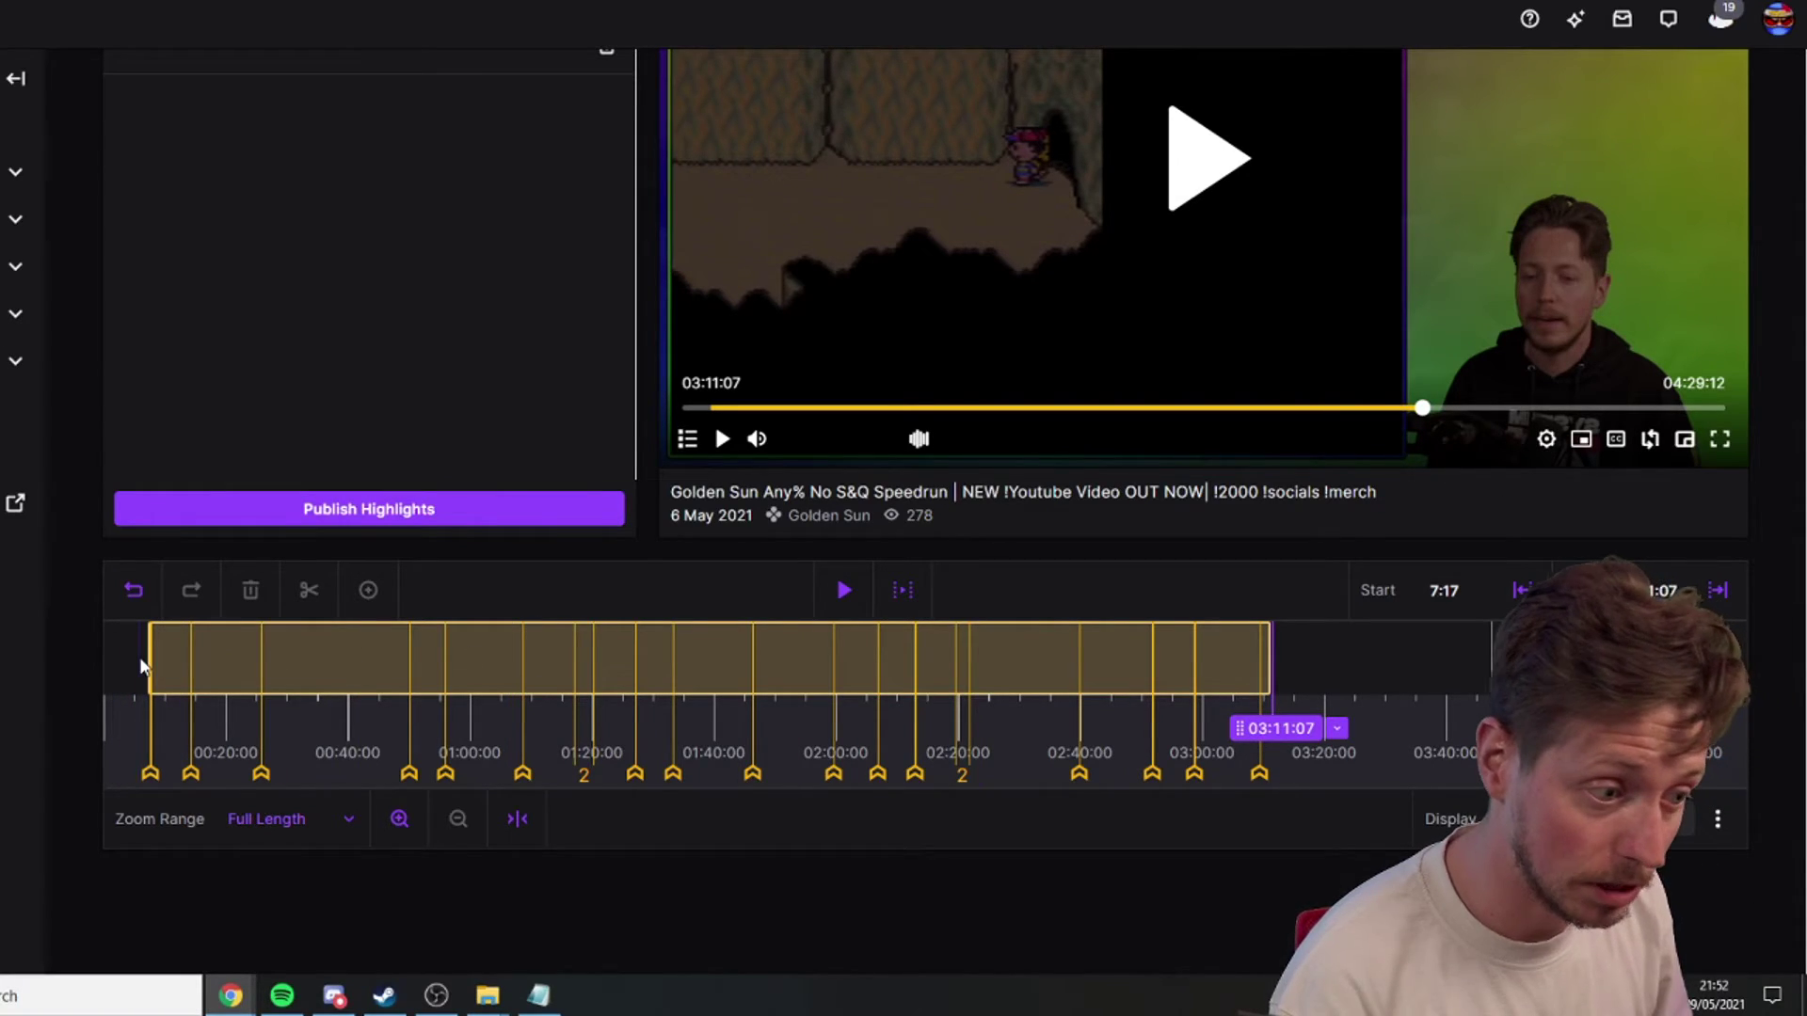
pyautogui.click(232, 668)
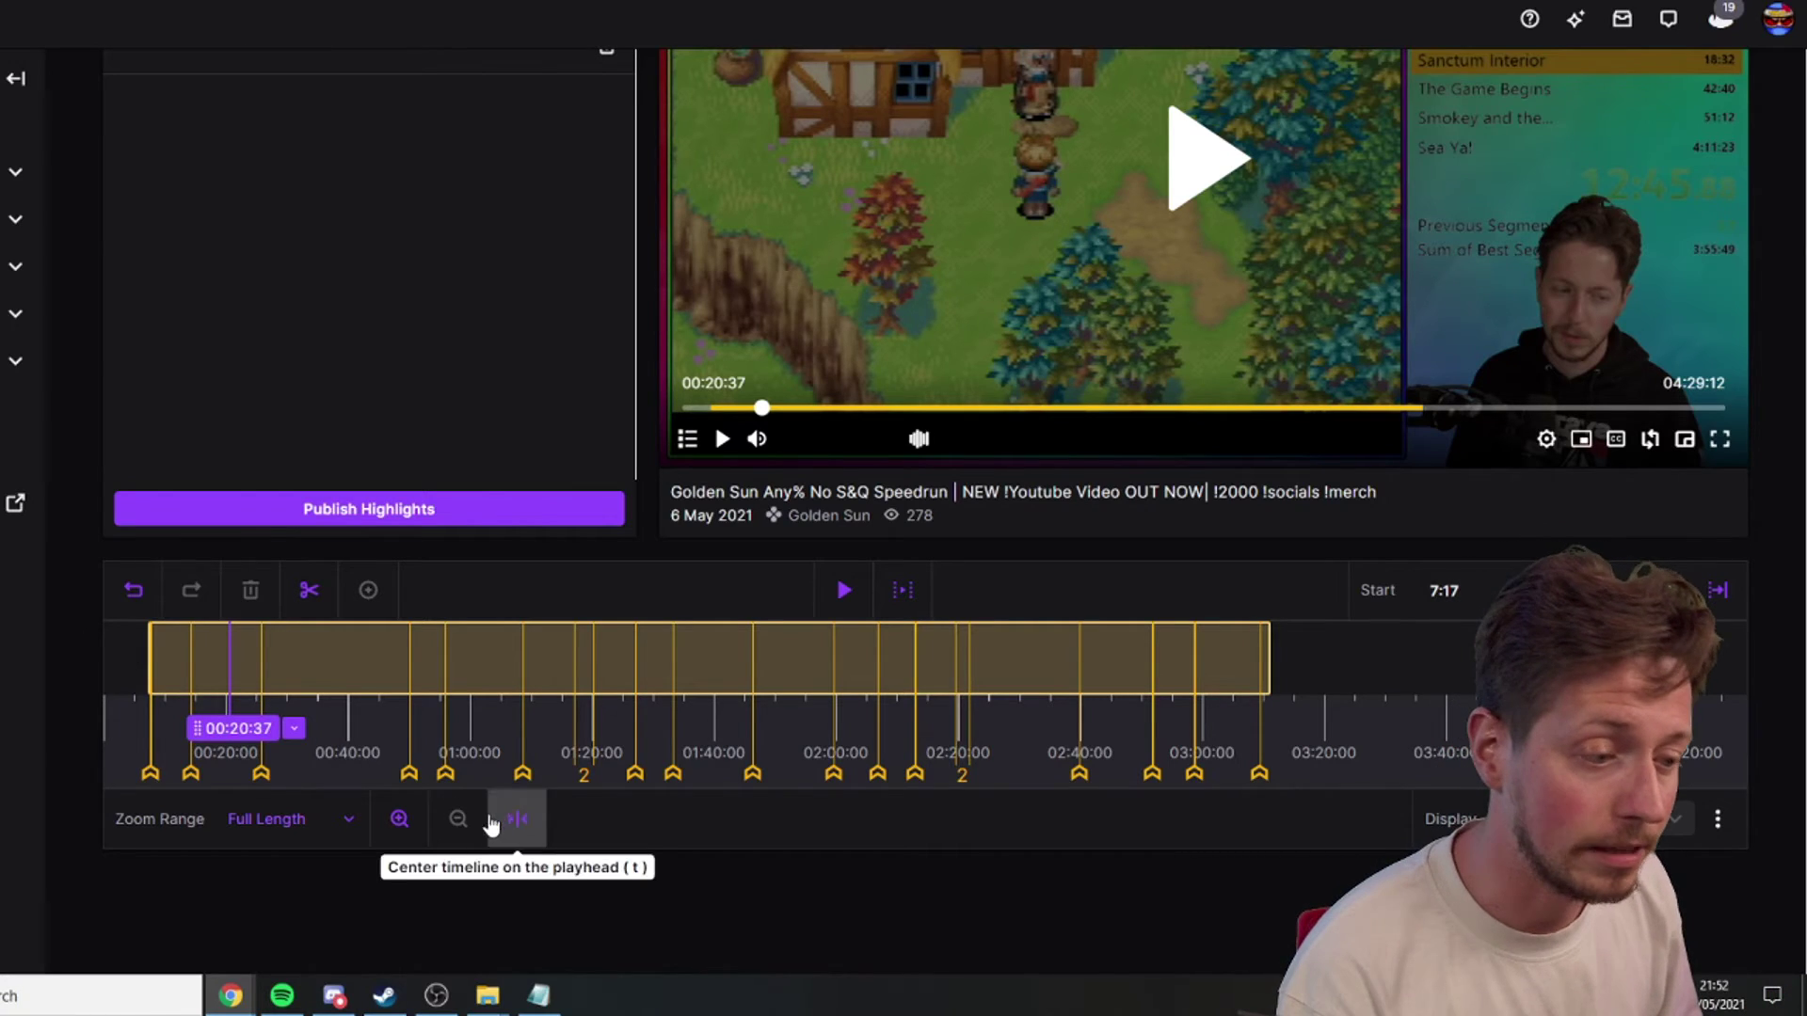
pyautogui.moveTo(443, 767)
pyautogui.moveTo(588, 782)
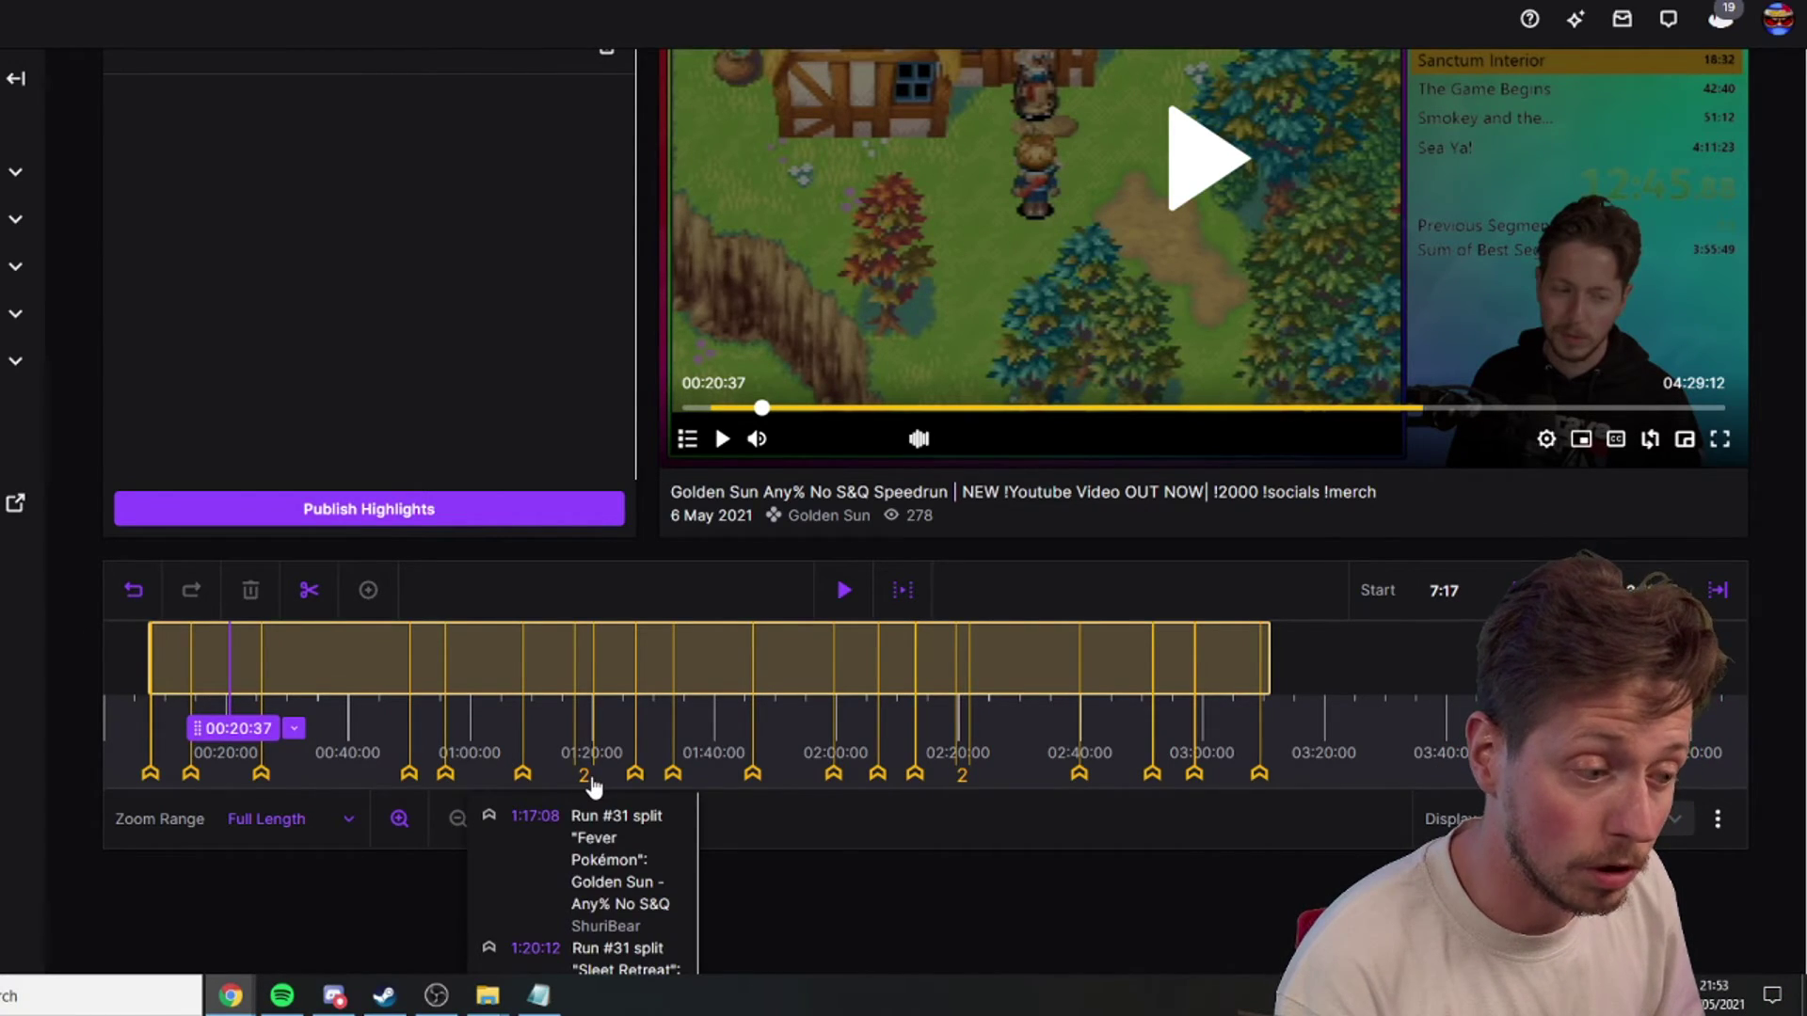